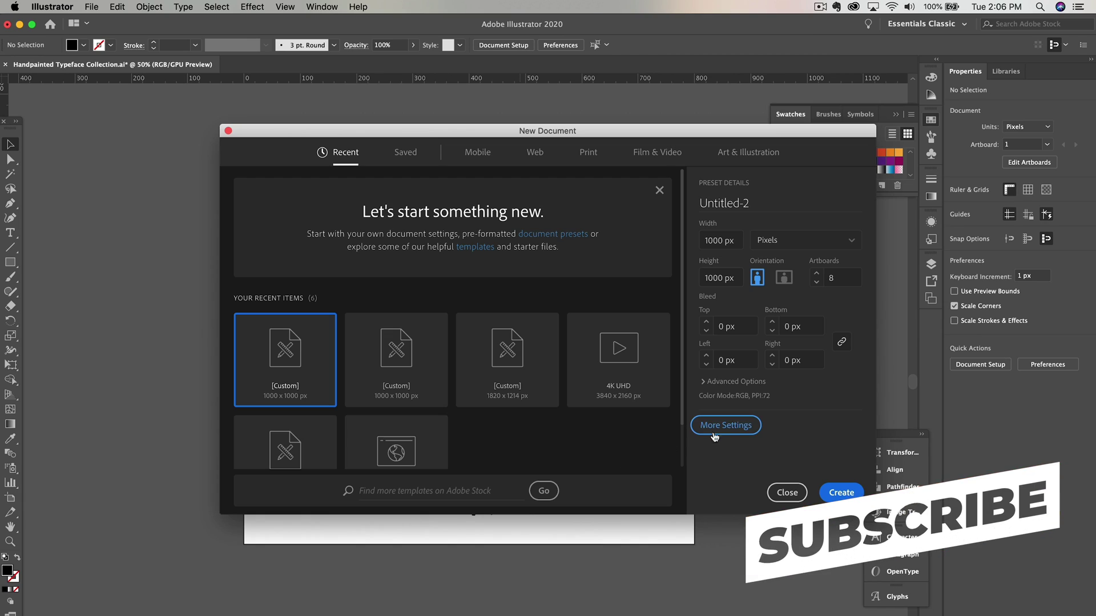
# - Check the Color Mode options under More Settings, then cancel the new document without creating a file
pyautogui.click(721, 428)
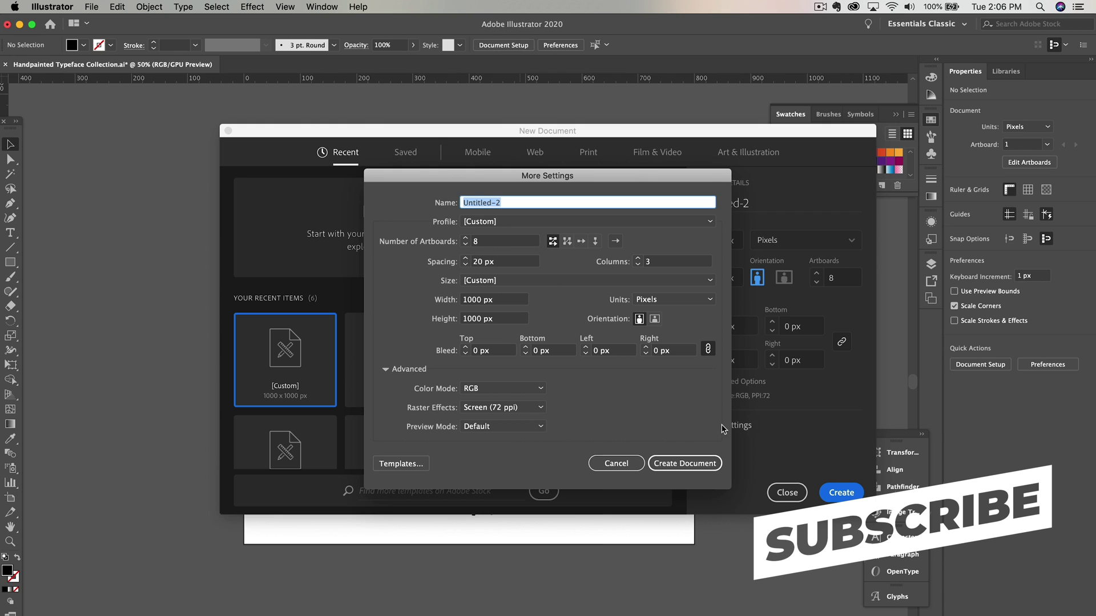
pyautogui.click(531, 389)
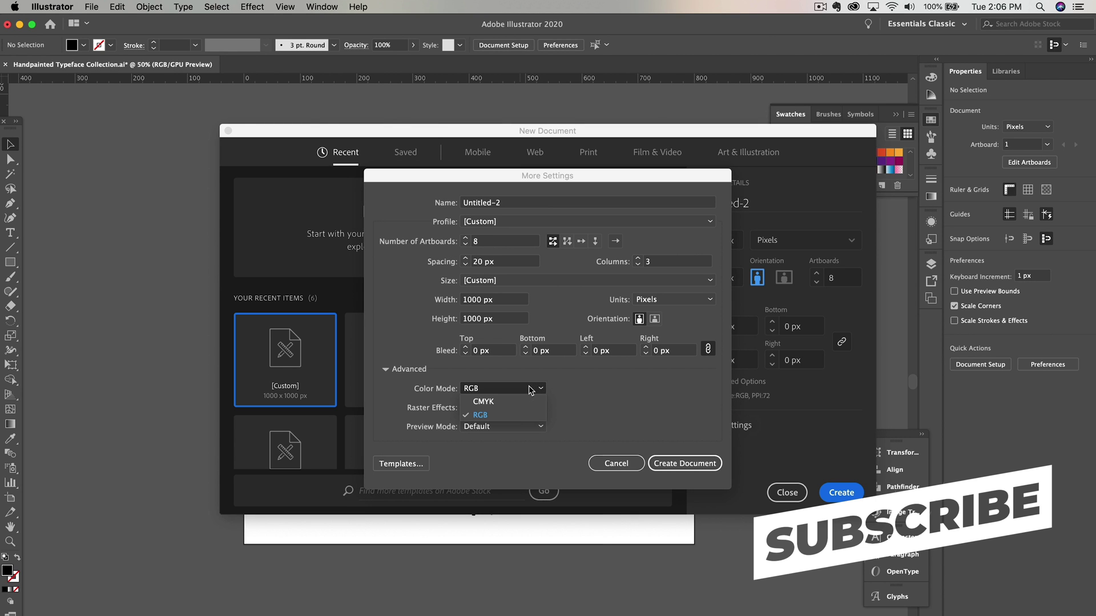
pyautogui.click(613, 461)
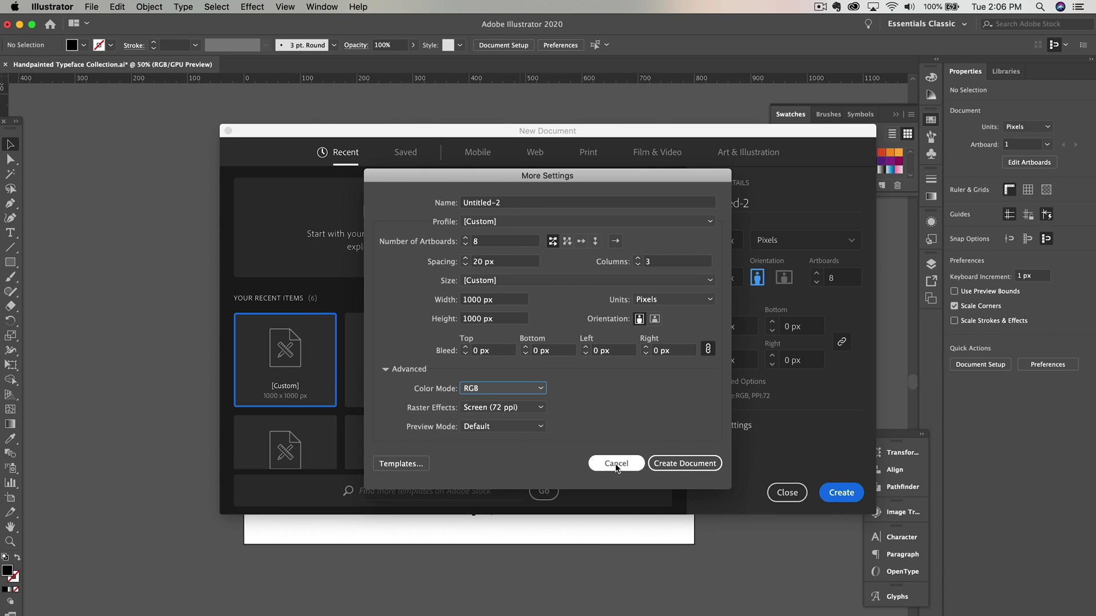
pyautogui.click(619, 463)
pyautogui.click(786, 492)
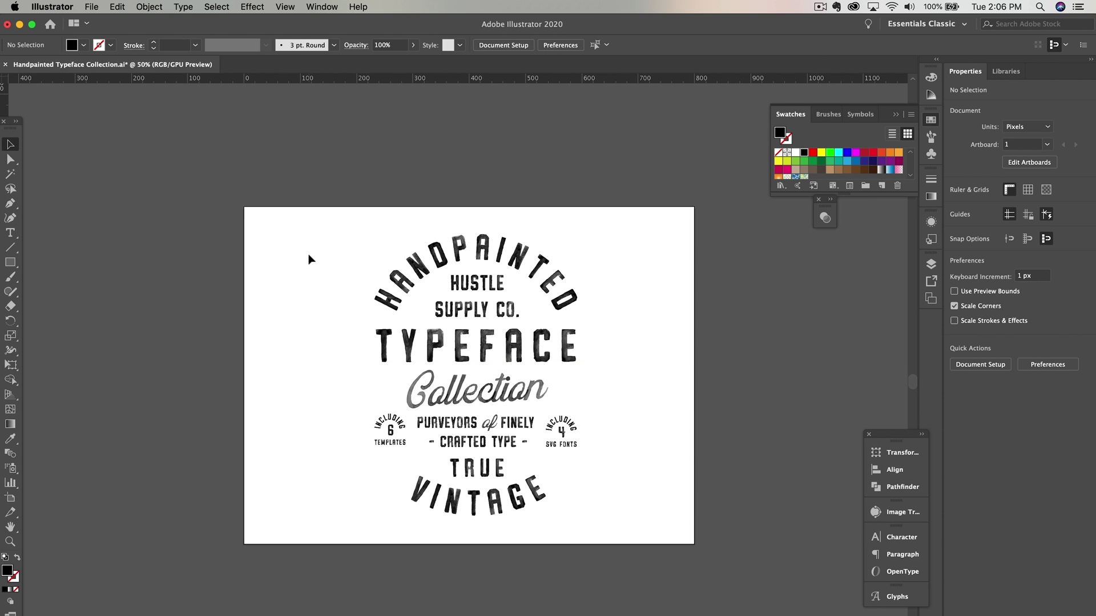
# - Select the whole badge, copy it and paste a duplicate
pyautogui.moveTo(308, 230); pyautogui.dragTo(637, 547)
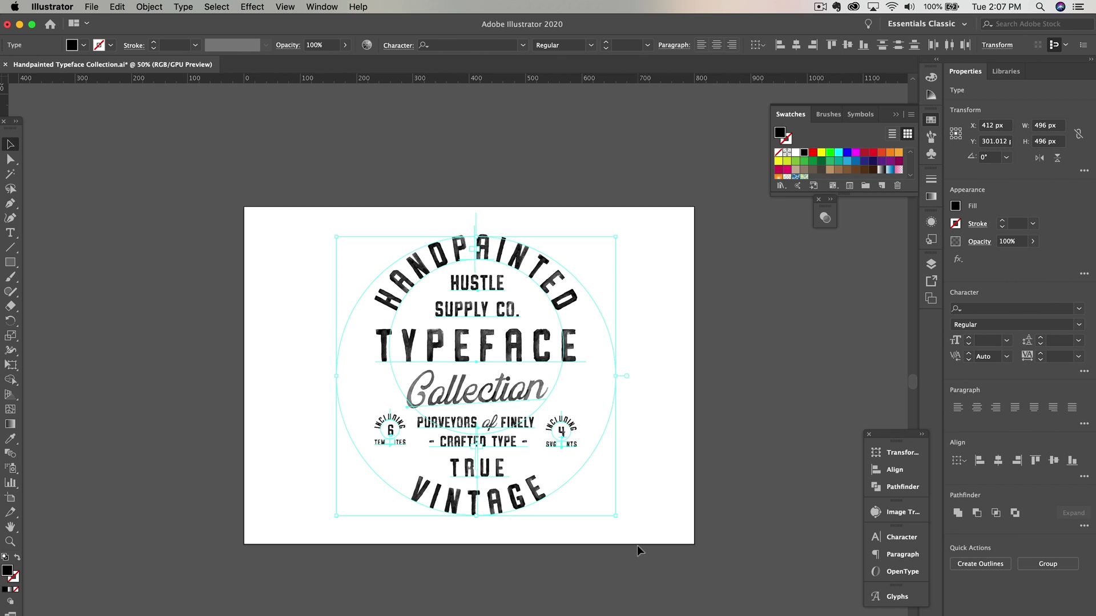
pyautogui.press('super+shift+b')
pyautogui.press('super+shift+b')
pyautogui.hscroll(10, 638, 547)
pyautogui.scroll(1, 638, 547)
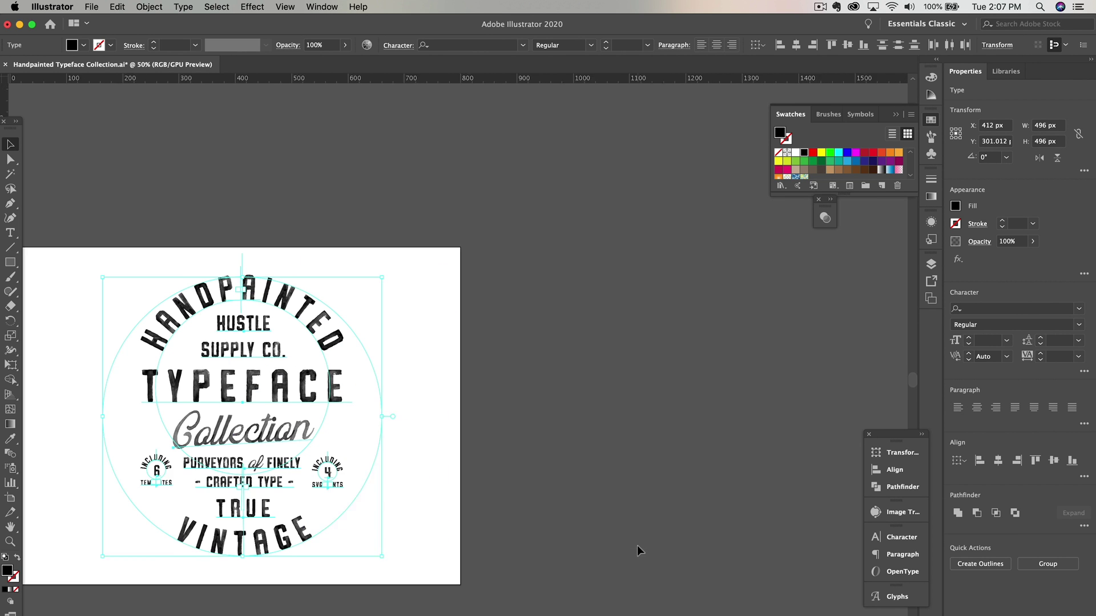
pyautogui.press('super+z')
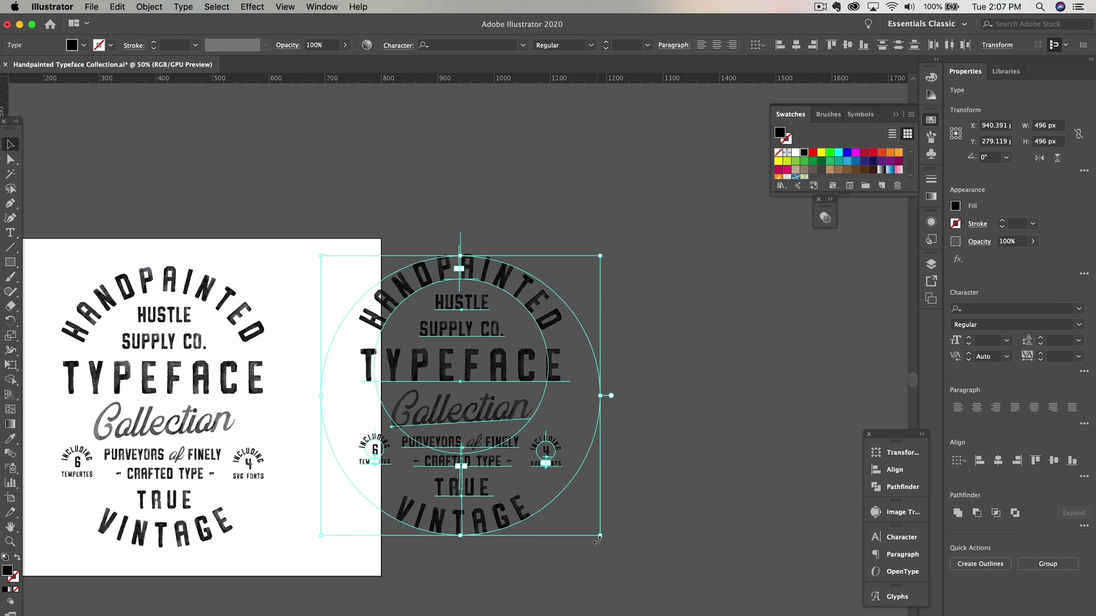
pyautogui.hscroll(-10, 247, 227)
pyautogui.scroll(-2, 246, 227)
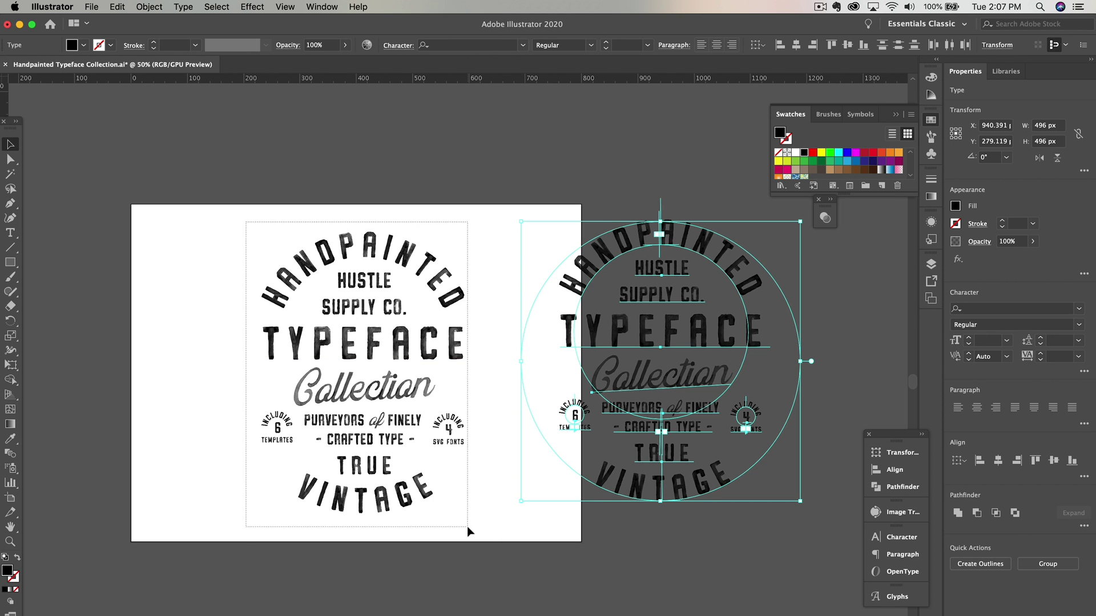
pyautogui.press('super+shift+z')
# - Drag the duplicate right off the artboard and reselect the original badge
pyautogui.click(712, 445)
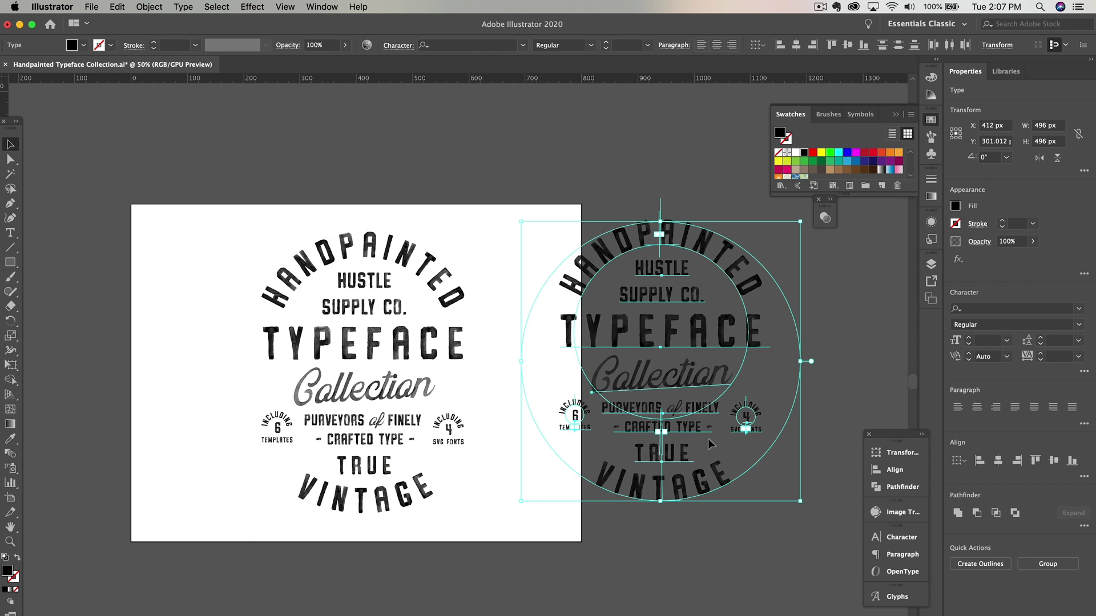
pyautogui.moveTo(661, 383); pyautogui.dragTo(779, 395)
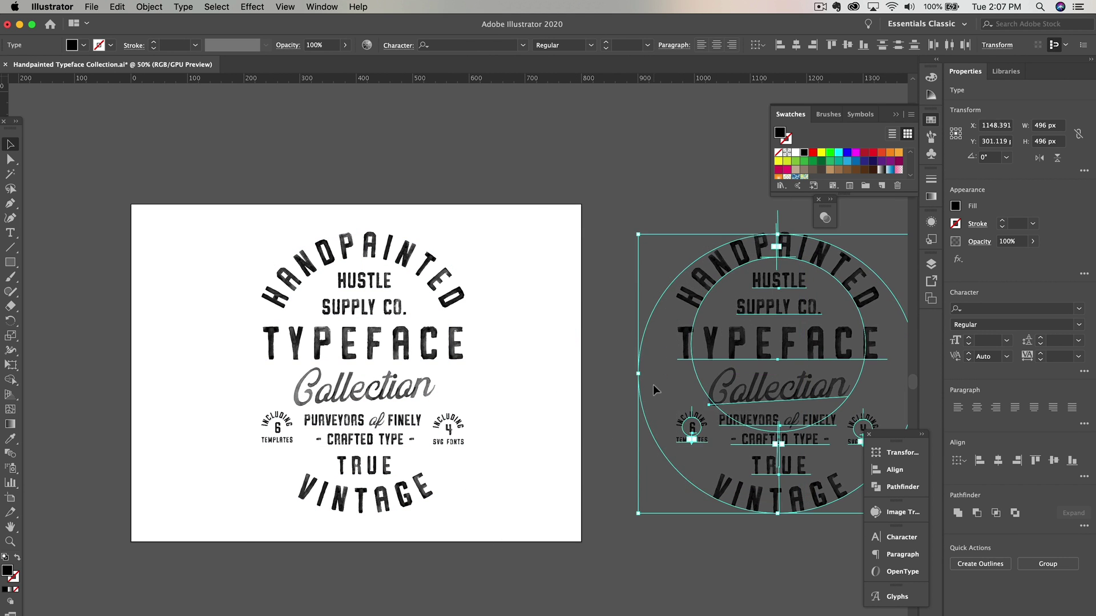
pyautogui.hscroll(-5, 652, 385)
pyautogui.scroll(1, 653, 385)
pyautogui.moveTo(358, 231); pyautogui.dragTo(633, 567)
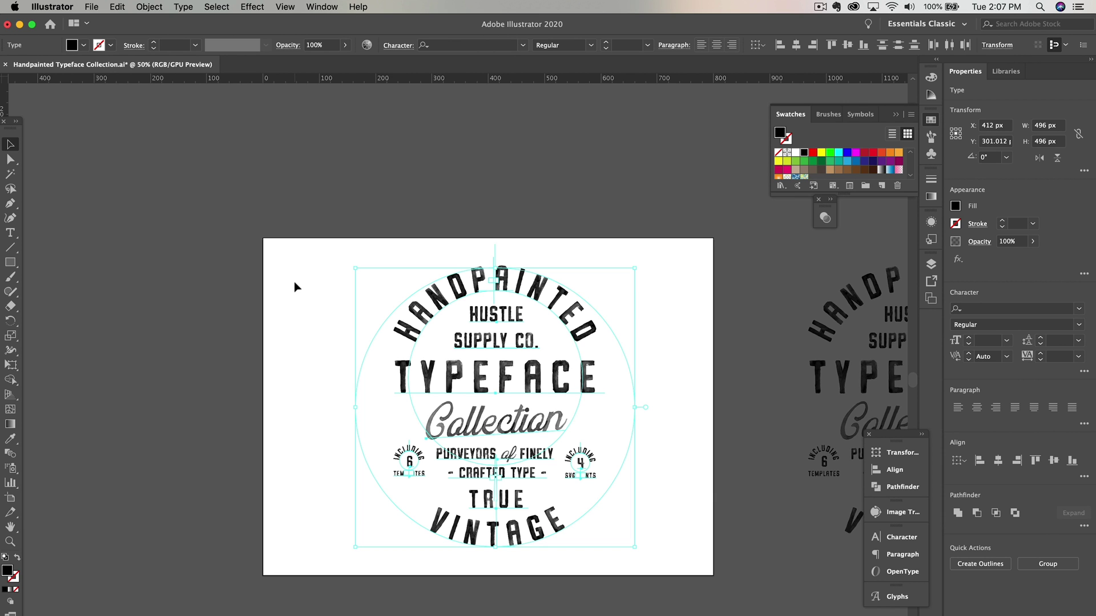
# - Rasterize the original badge at High (300 ppi) resolution with a Transparent background
pyautogui.press('a')
pyautogui.press('super+equal')
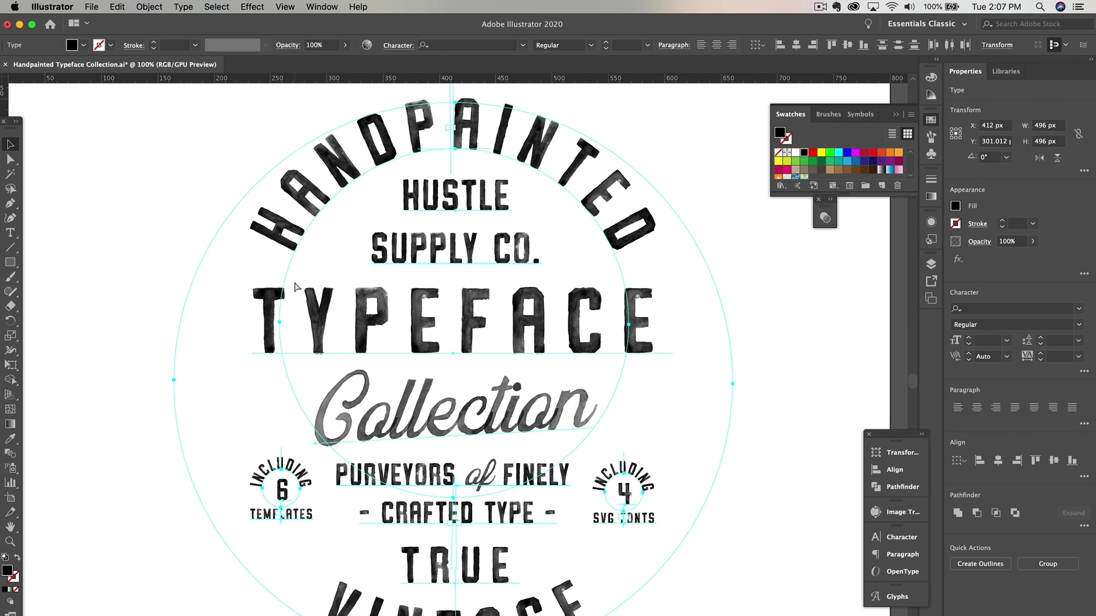
pyautogui.press('v')
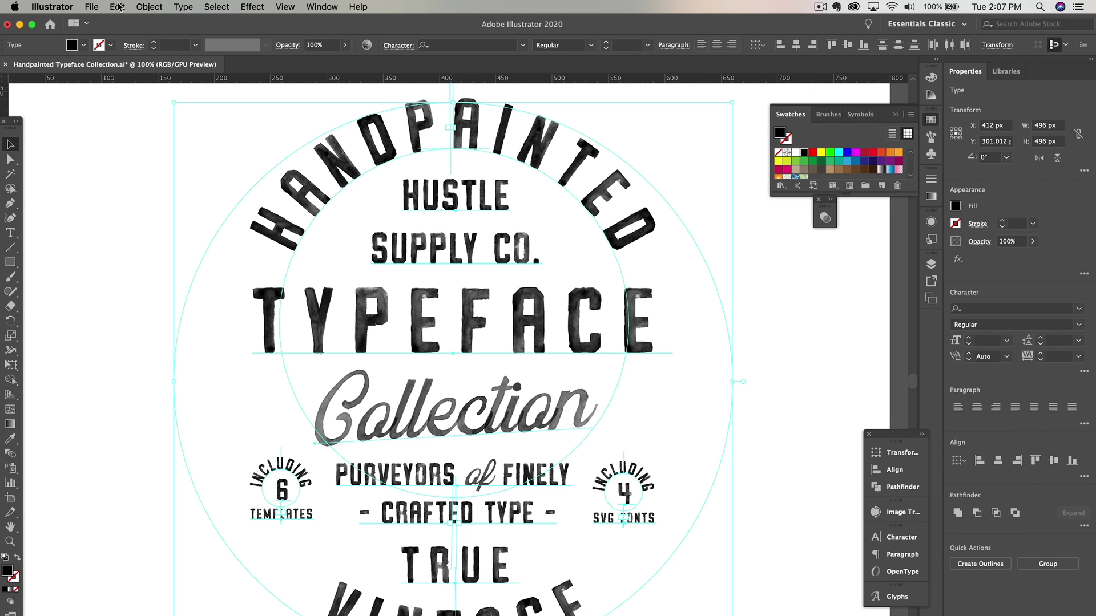
pyautogui.click(139, 7)
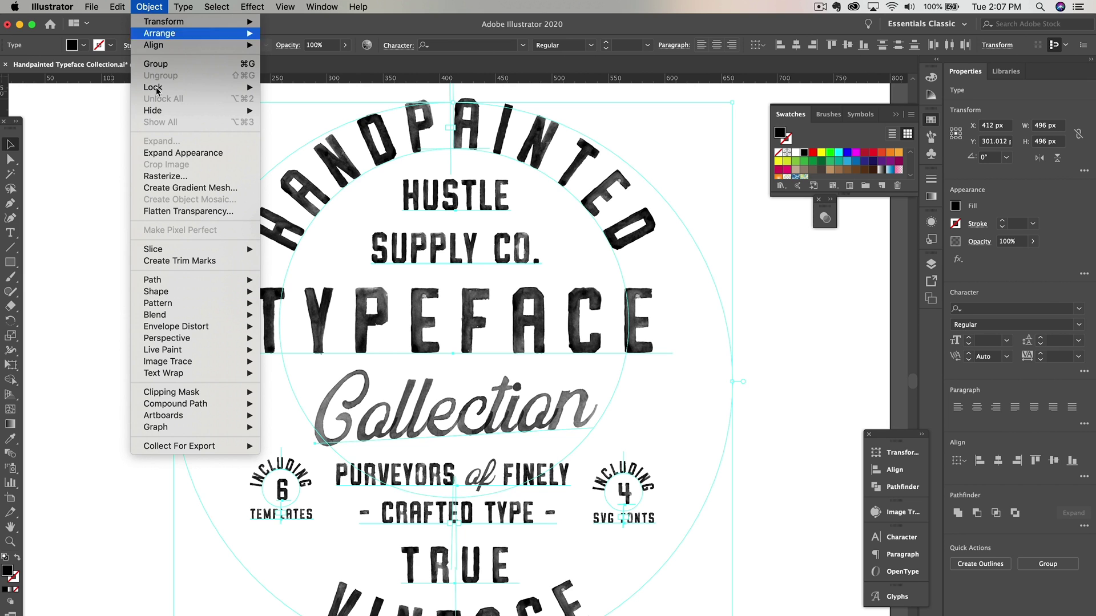
pyautogui.click(166, 176)
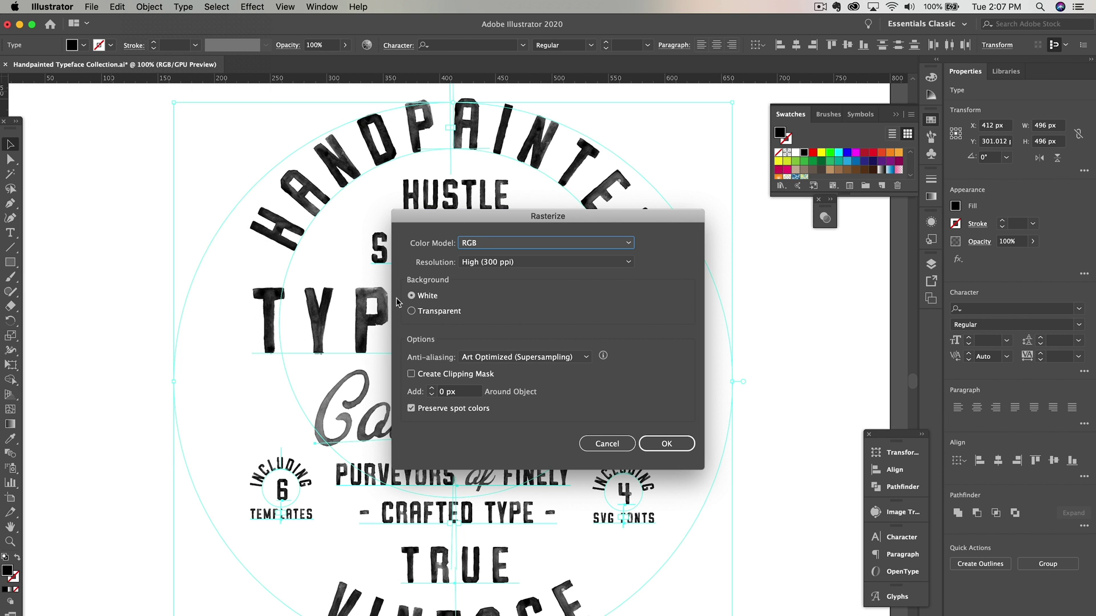
pyautogui.click(411, 311)
pyautogui.click(619, 262)
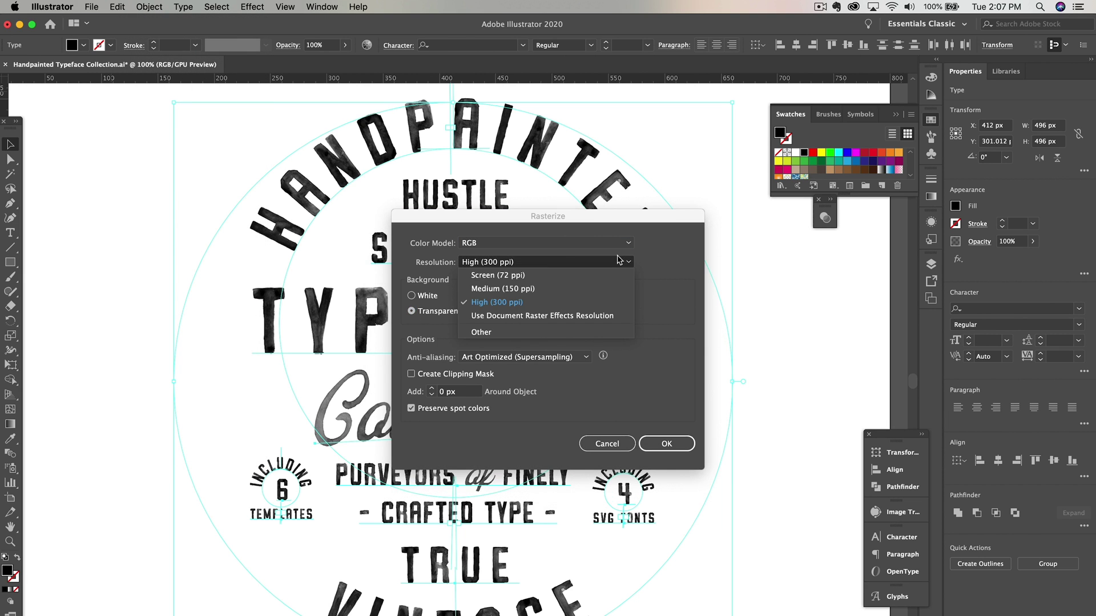
pyautogui.click(616, 302)
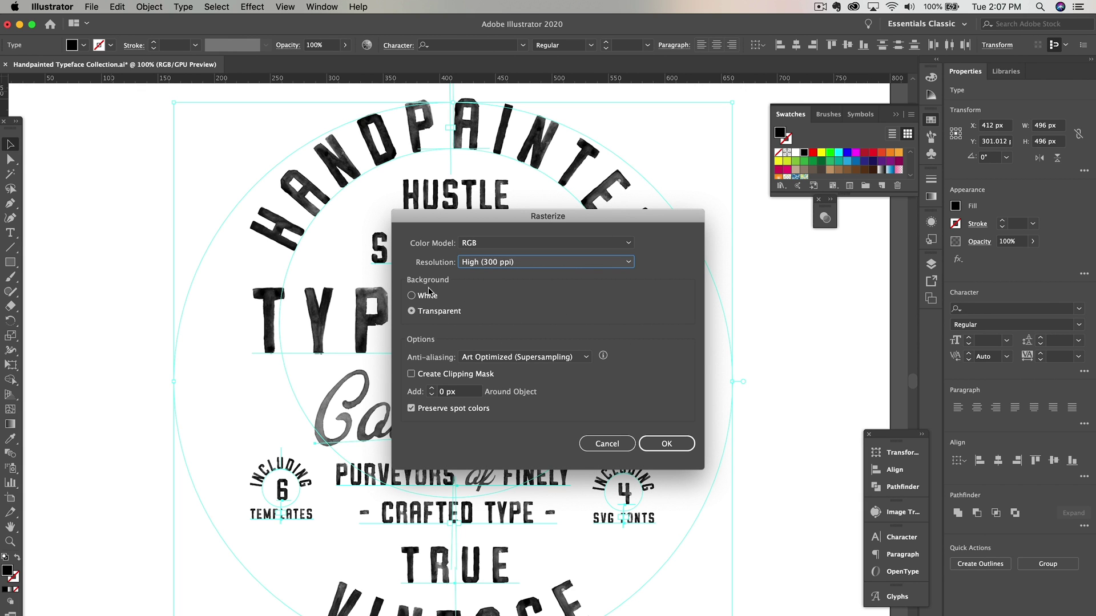
pyautogui.click(667, 444)
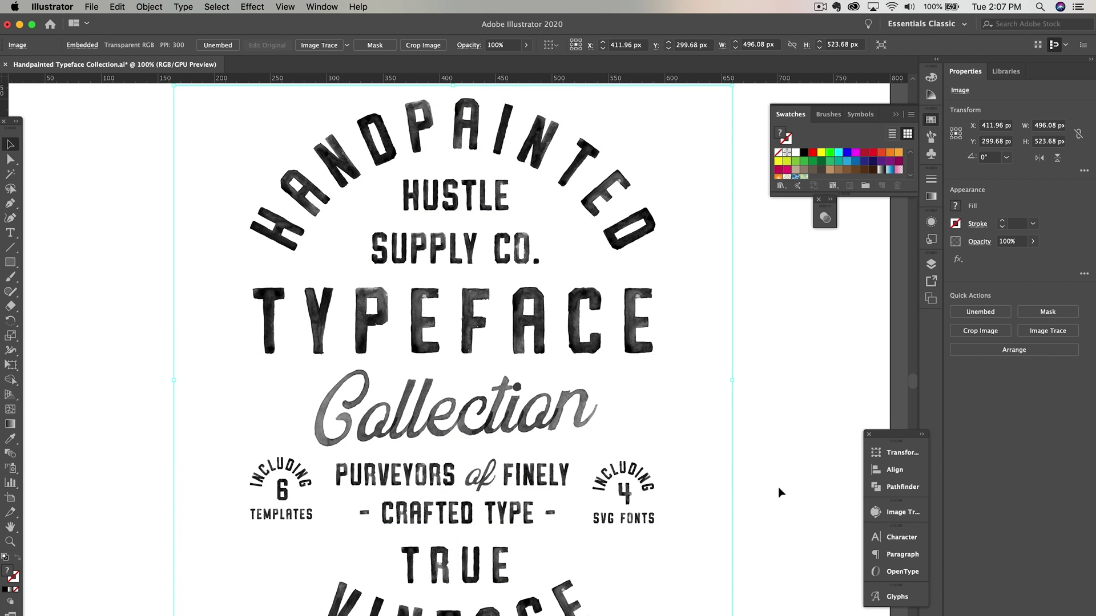
# - Draw an 82 × 82 px square left of the badge, fill it brown, and deselect it
pyautogui.scroll(3, 159, 330)
pyautogui.hscroll(-4, 159, 331)
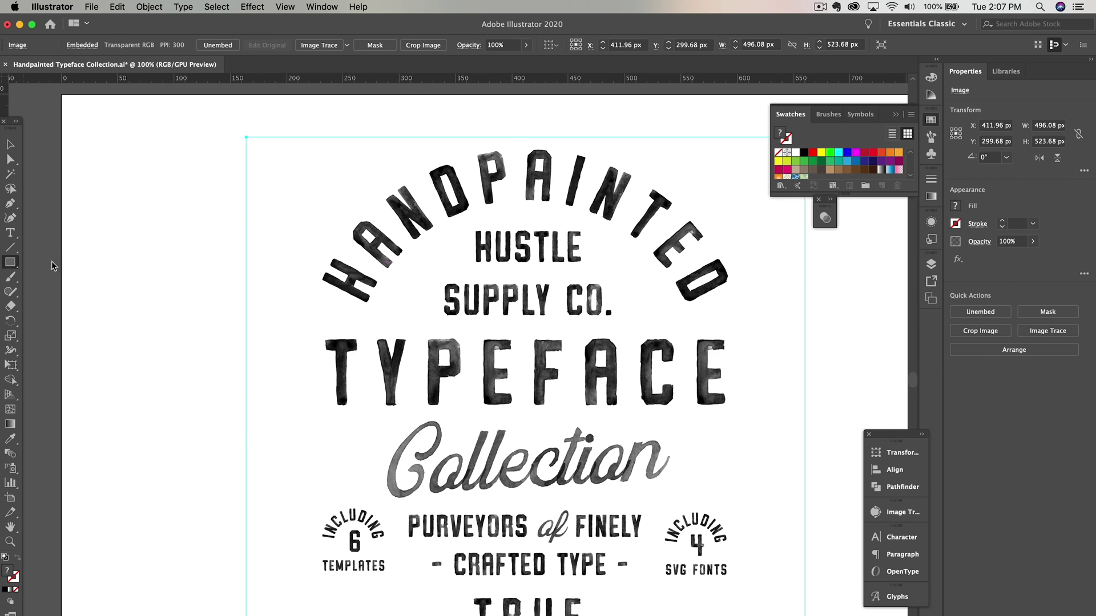
pyautogui.moveTo(119, 267); pyautogui.dragTo(211, 359)
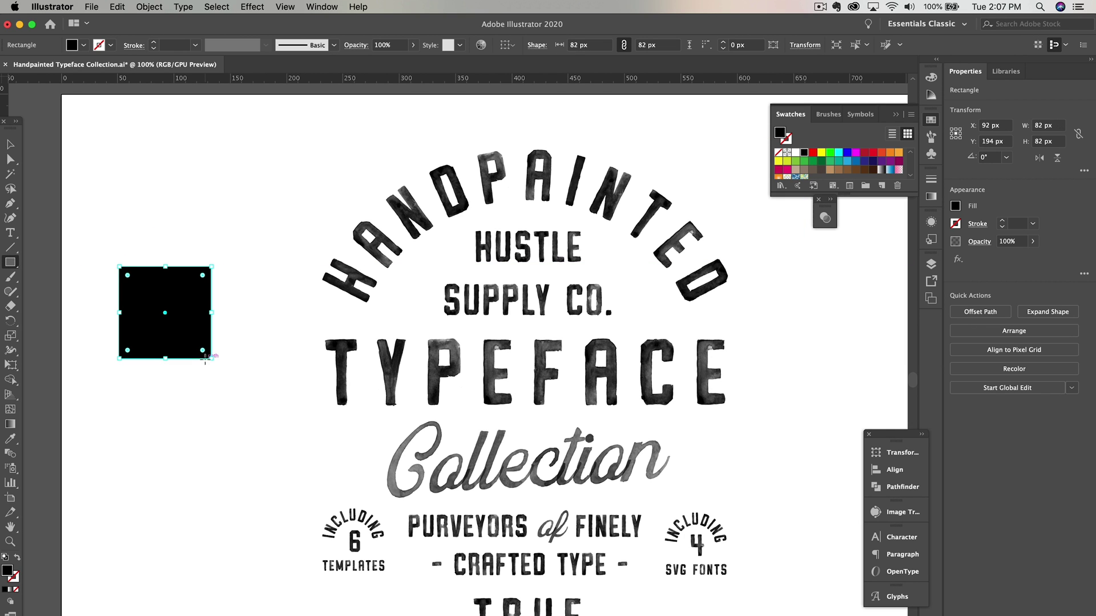
pyautogui.click(847, 170)
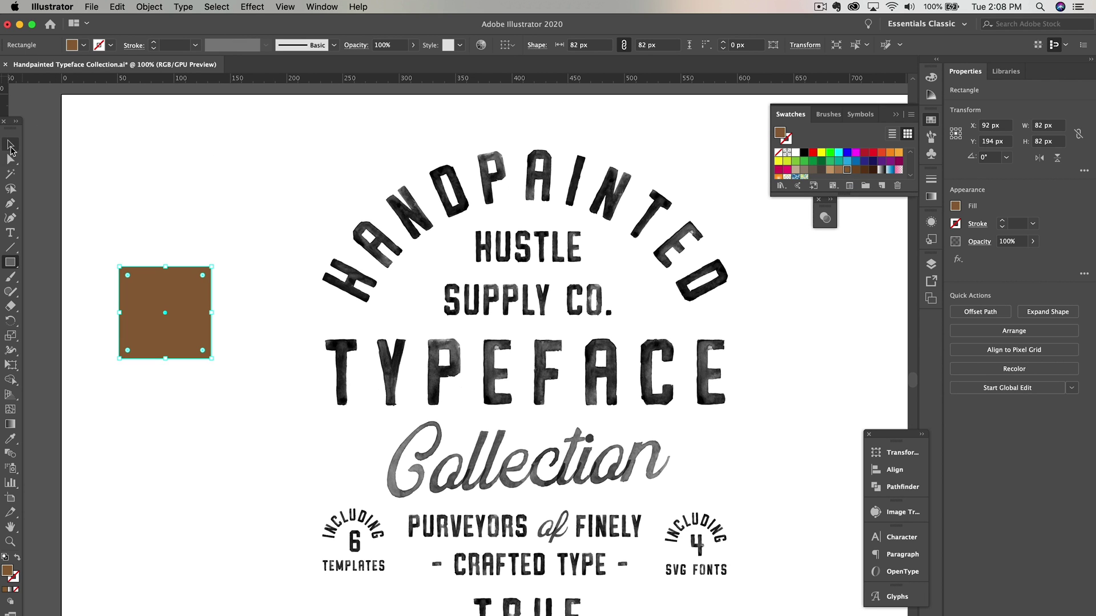
pyautogui.click(10, 144)
pyautogui.click(186, 176)
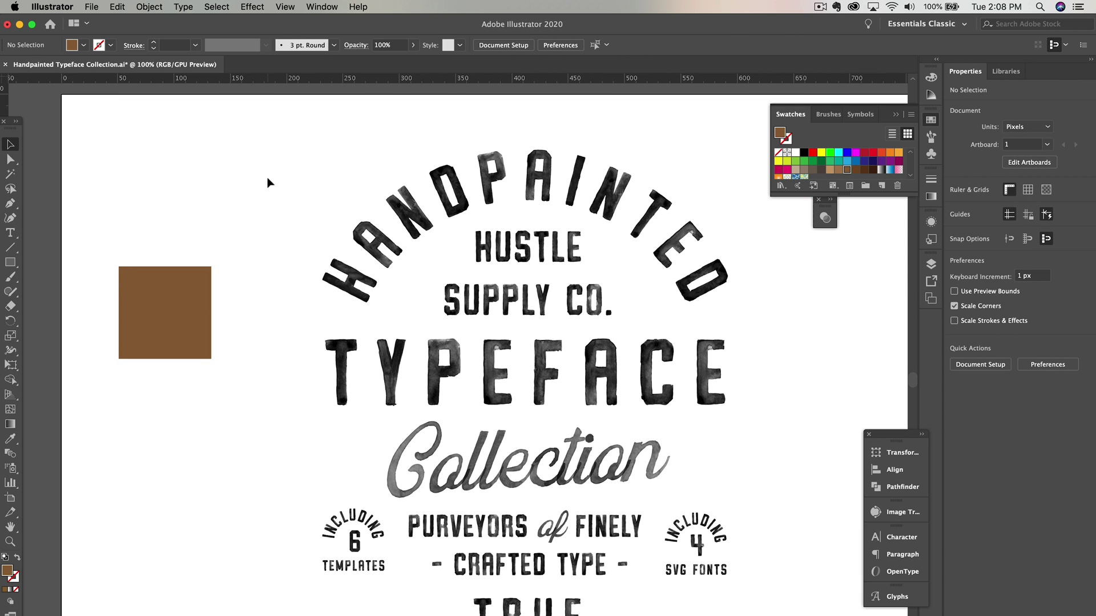
# - Reselect the square, try a blue fill, then restore the brown fill
pyautogui.hscroll(2, 242, 183)
pyautogui.scroll(-1, 242, 183)
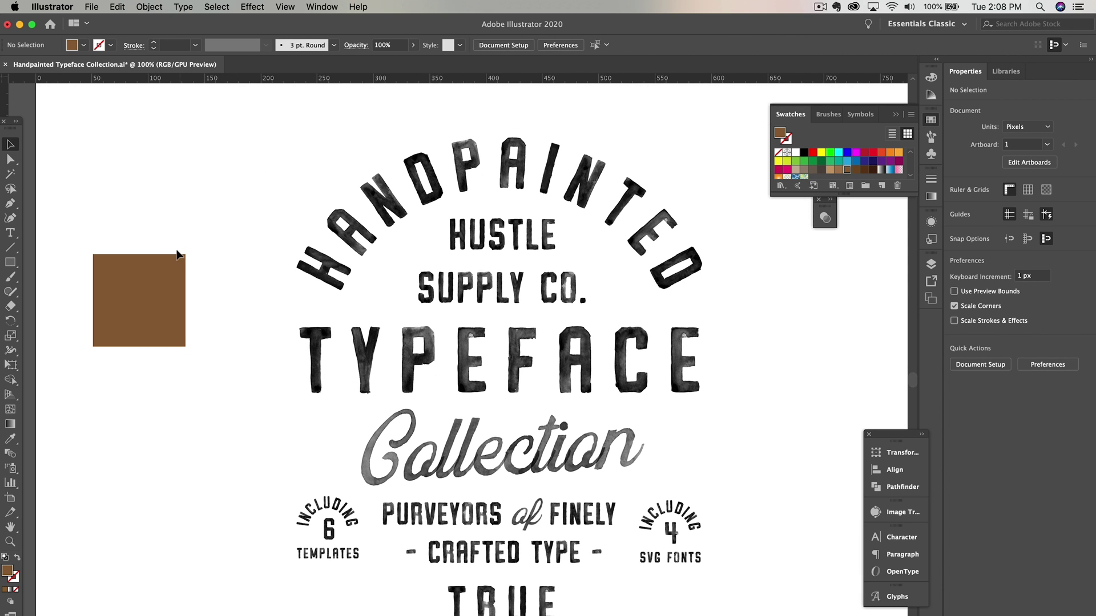
pyautogui.click(160, 273)
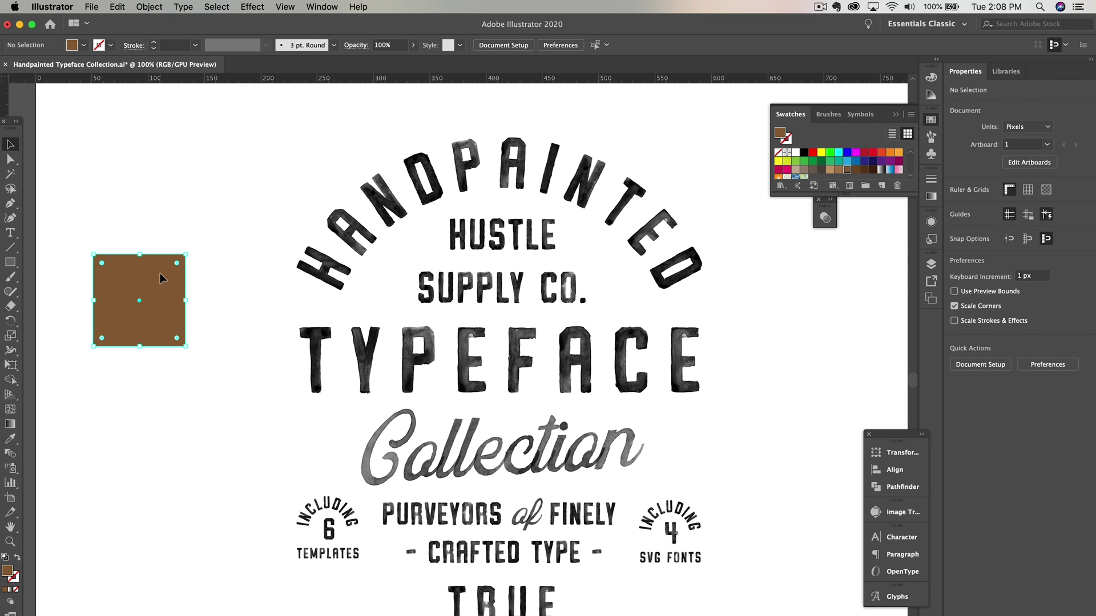
pyautogui.click(10, 439)
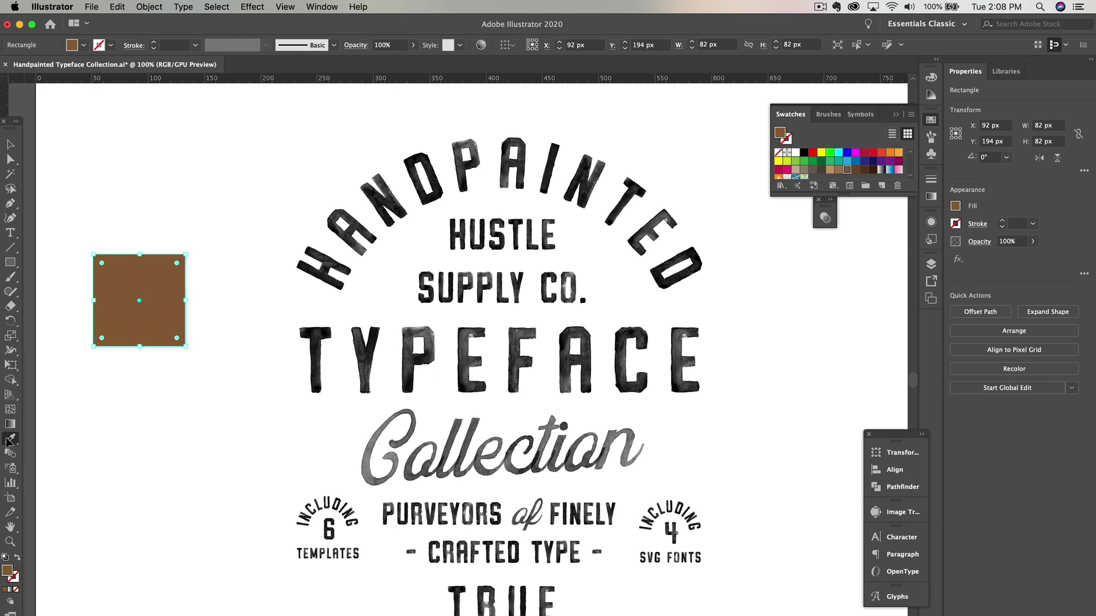
pyautogui.click(848, 163)
pyautogui.click(847, 170)
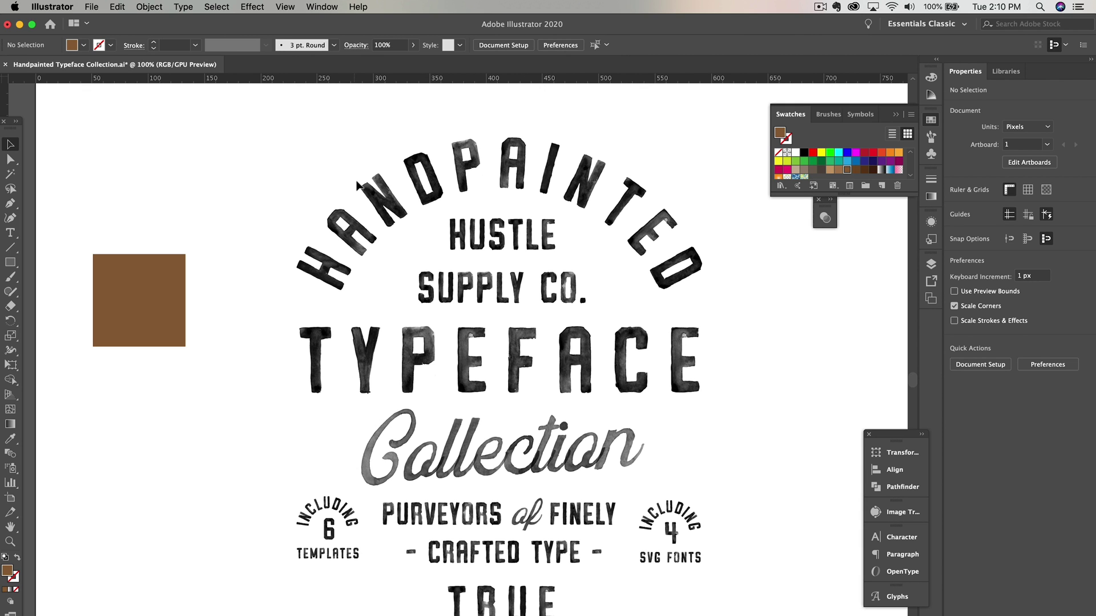
# - Select the rasterized badge and open Edit Colors > Adjust Colors with Preview on
pyautogui.click(382, 194)
pyautogui.click(117, 6)
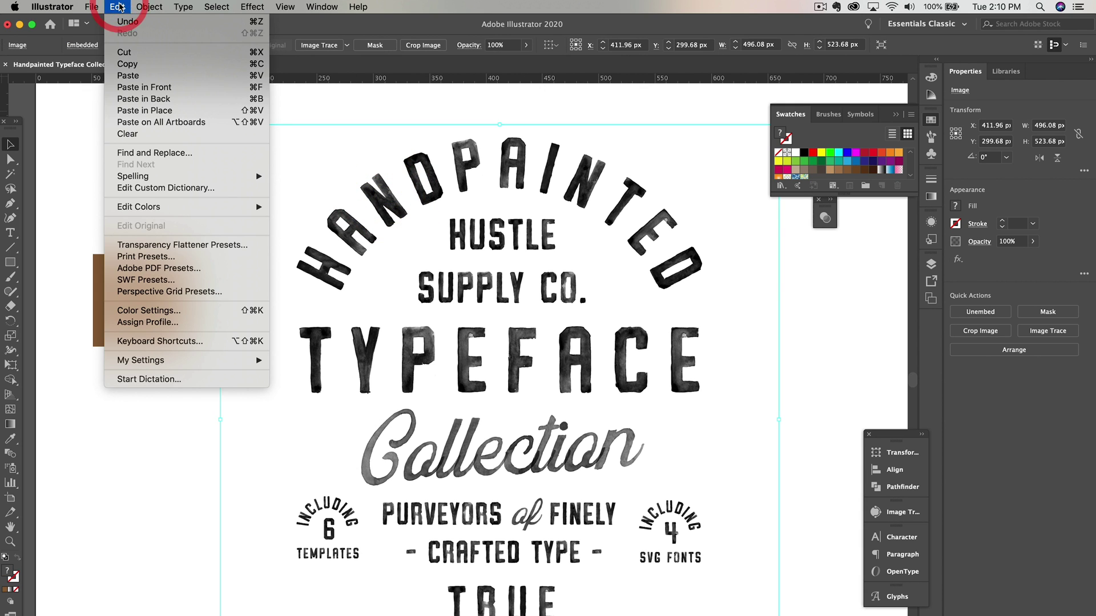
pyautogui.moveTo(196, 206)
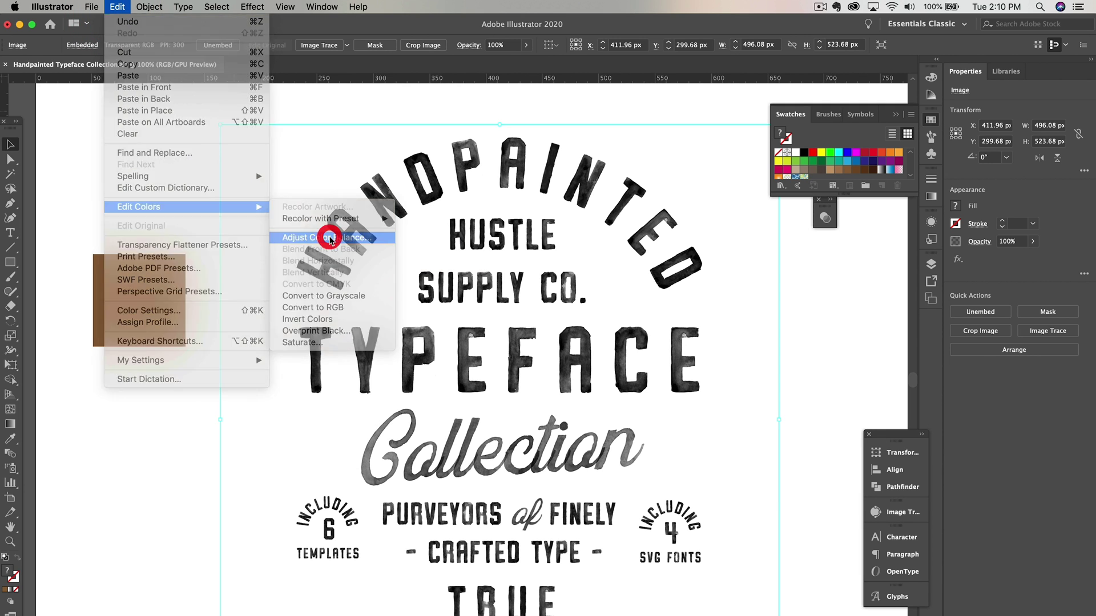
pyautogui.click(331, 237)
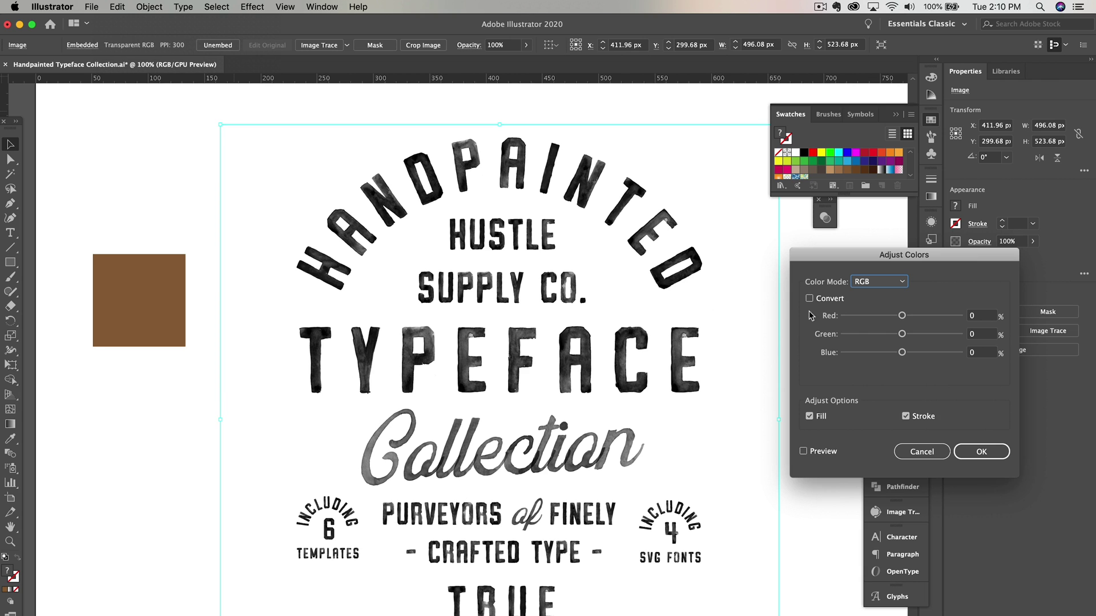
pyautogui.click(803, 451)
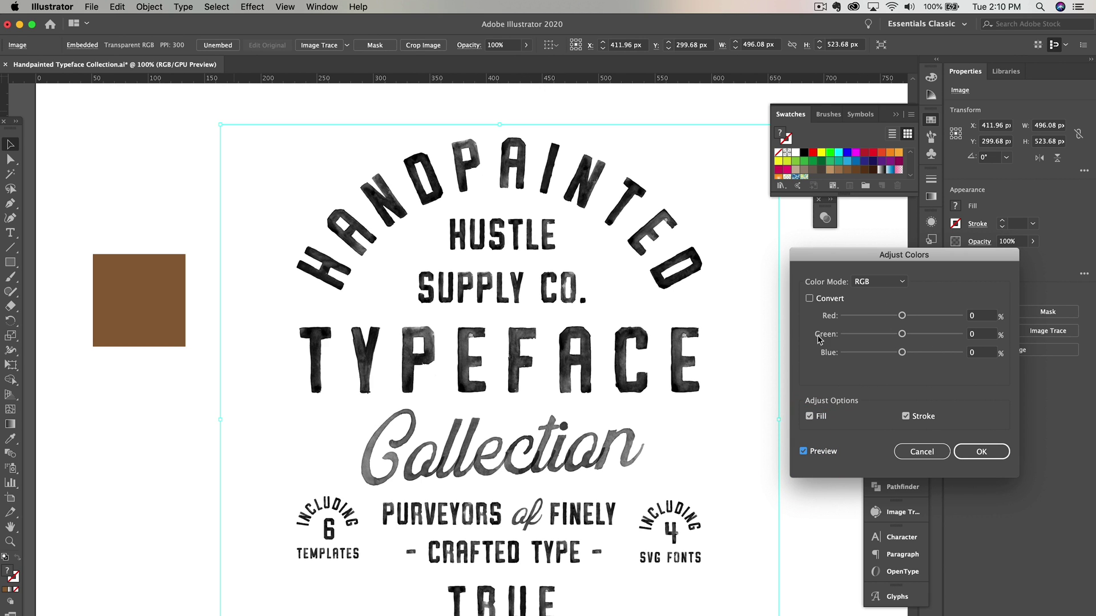
pyautogui.click(804, 452)
# - Set Red to 43, Green to 24 and Blue to −15, then confirm
pyautogui.moveTo(902, 316); pyautogui.dragTo(910, 338)
pyautogui.click(909, 343)
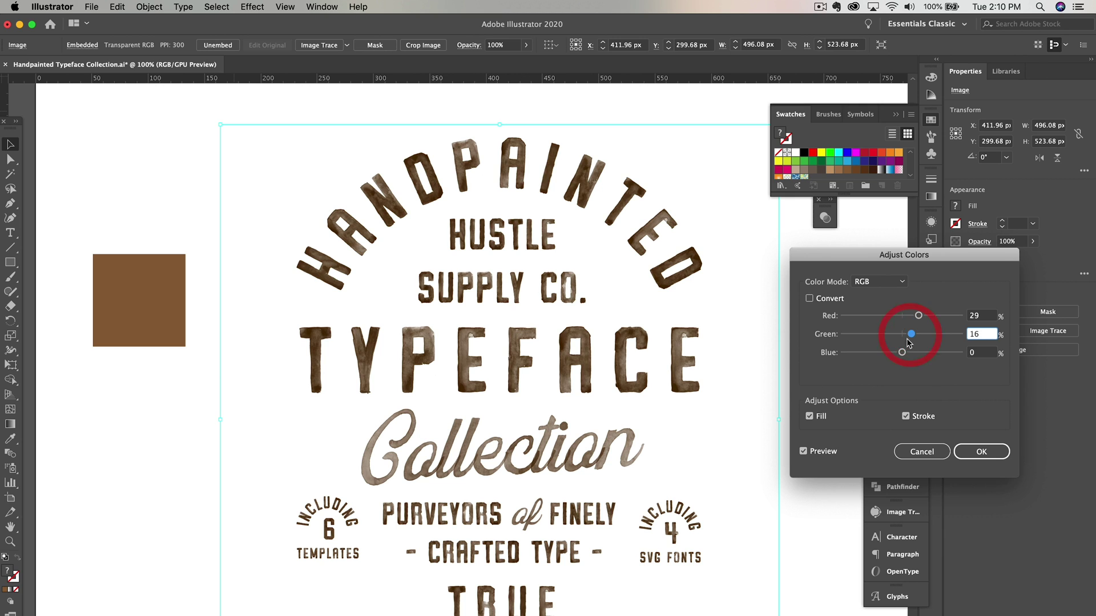
pyautogui.moveTo(902, 352); pyautogui.dragTo(893, 353)
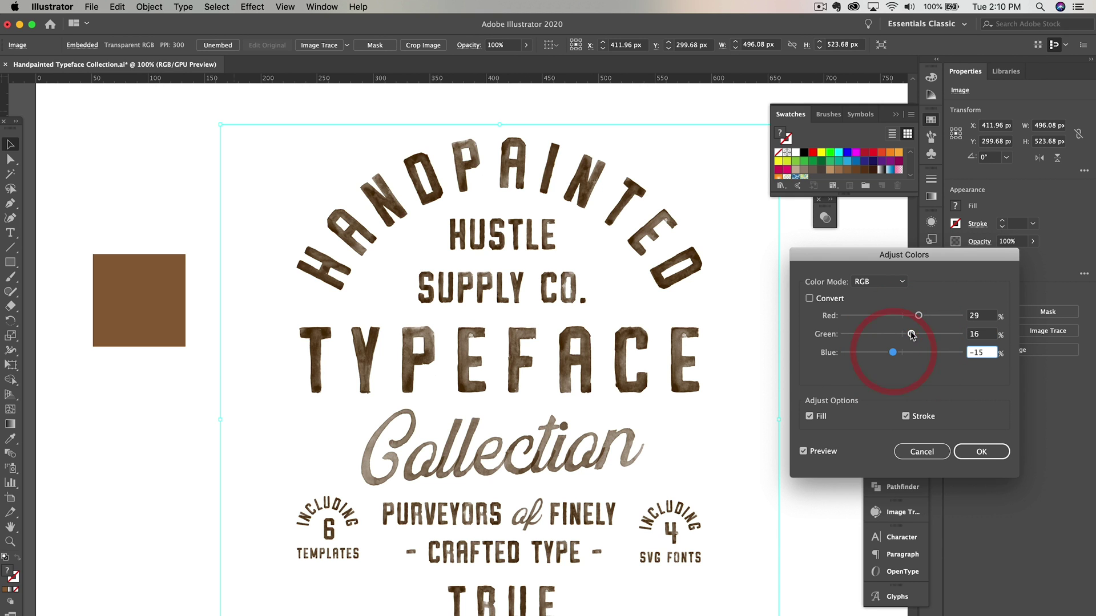
pyautogui.moveTo(919, 316); pyautogui.dragTo(916, 335)
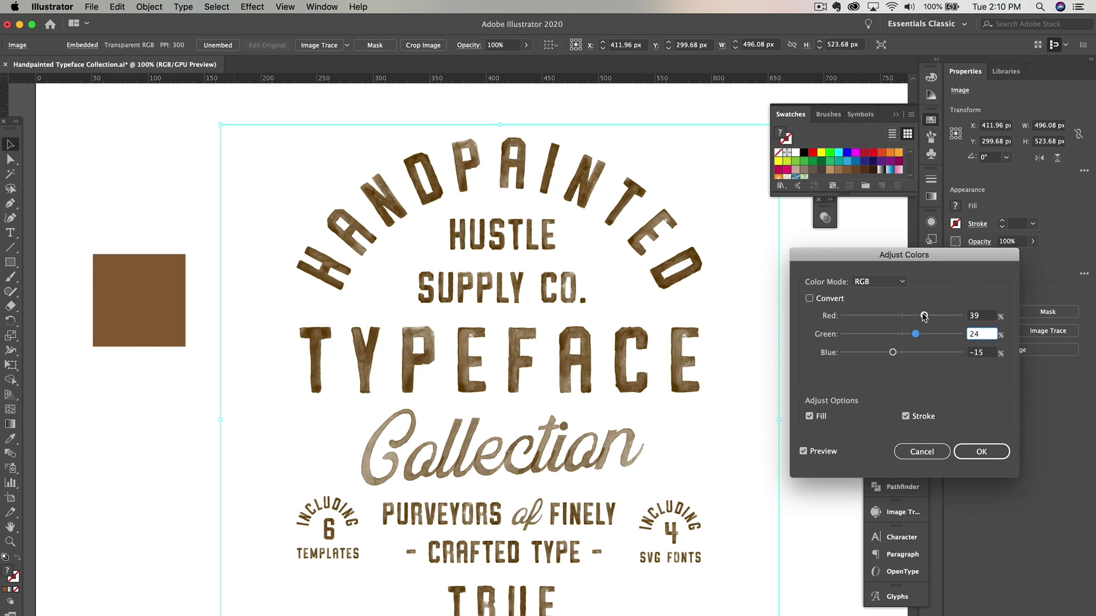
pyautogui.moveTo(925, 316); pyautogui.dragTo(927, 317)
pyautogui.click(975, 454)
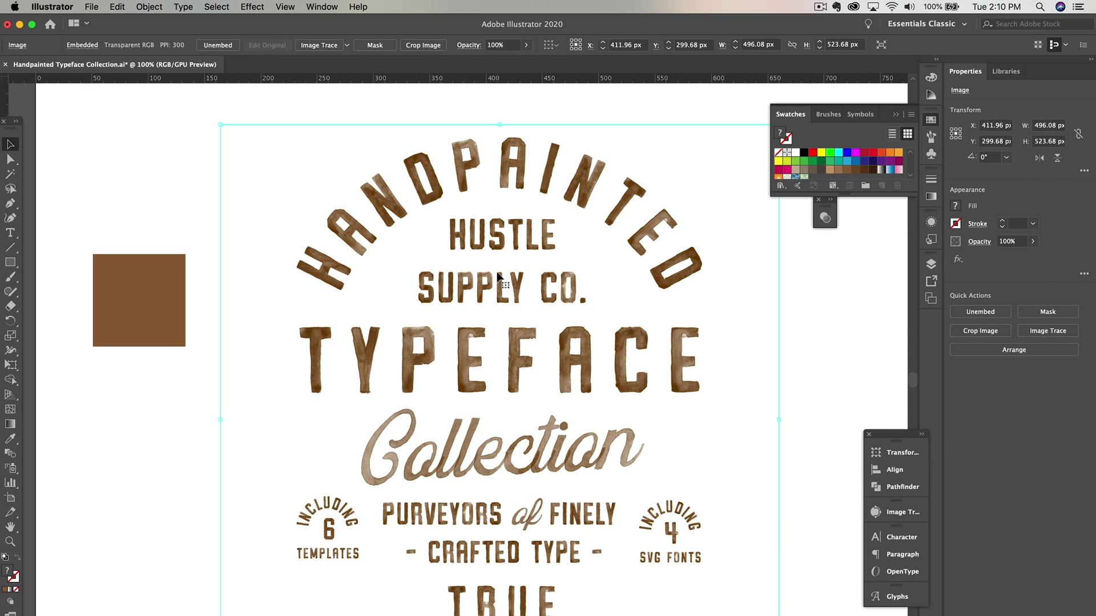
# - Deselect, zoom in to inspect the brown lettering, then delete the brown sample square
pyautogui.click(184, 173)
pyautogui.press('super+minus')
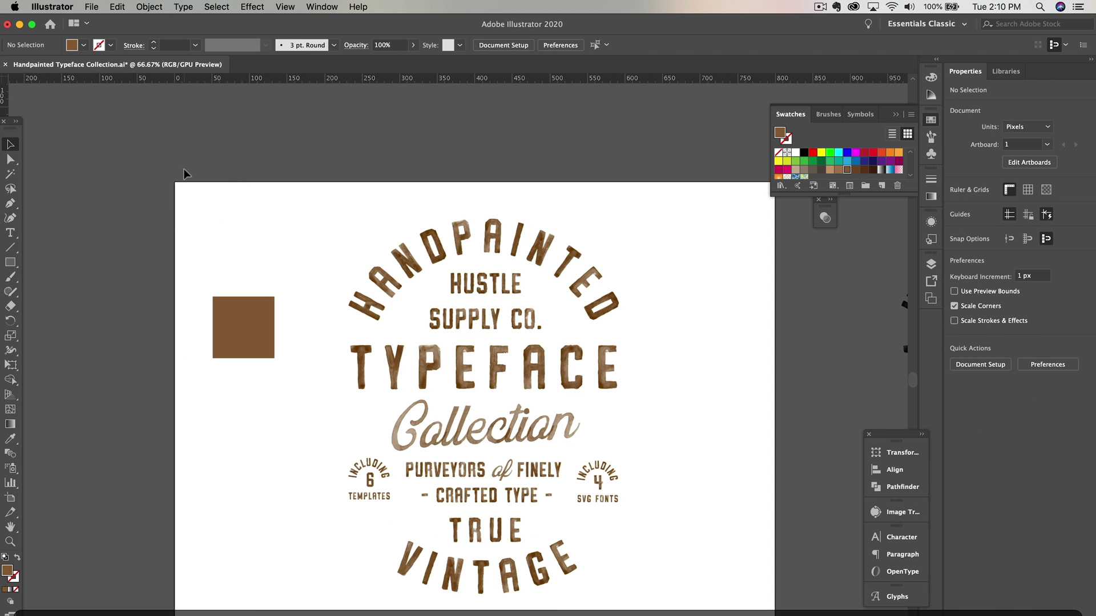
pyautogui.press('super+plus')
pyautogui.press('super+plus')
pyautogui.press('super+plus')
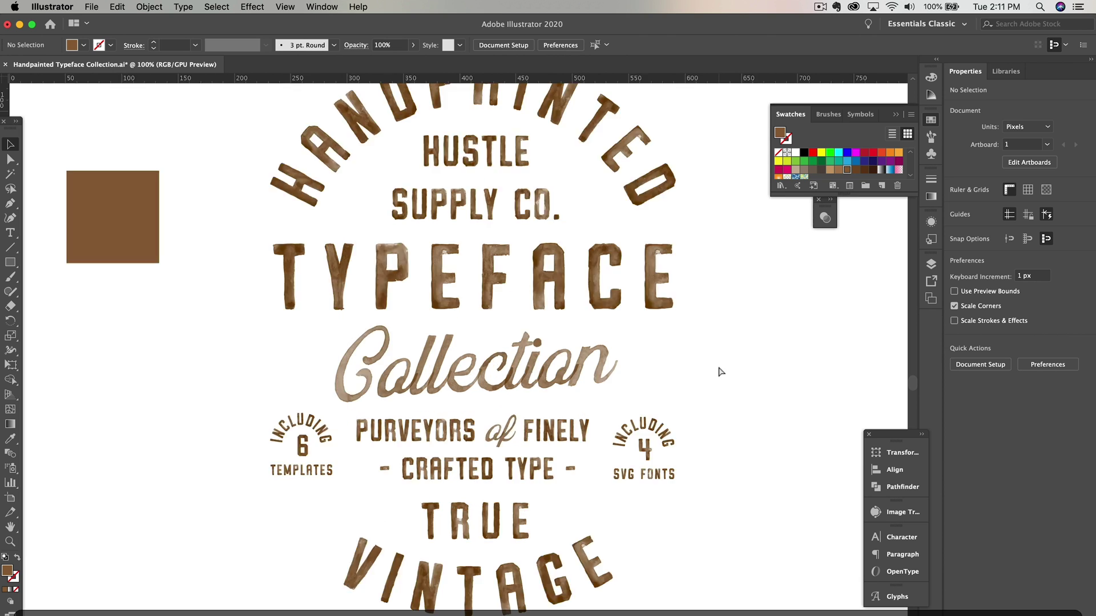
pyautogui.scroll(5, 719, 372)
pyautogui.press('super+minus')
pyautogui.press('super+minus')
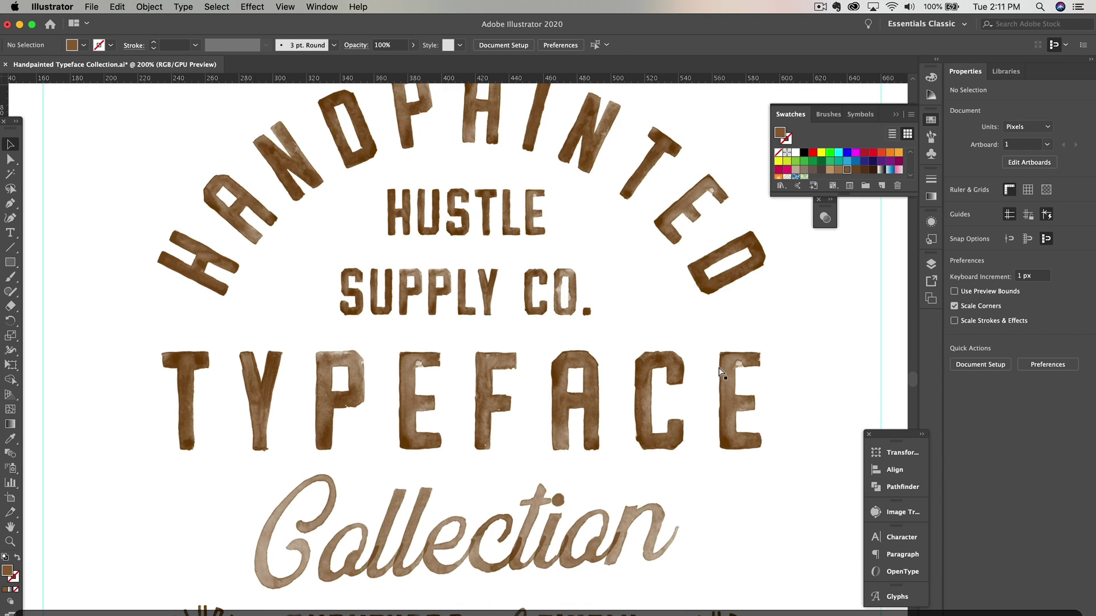
pyautogui.press('super+minus')
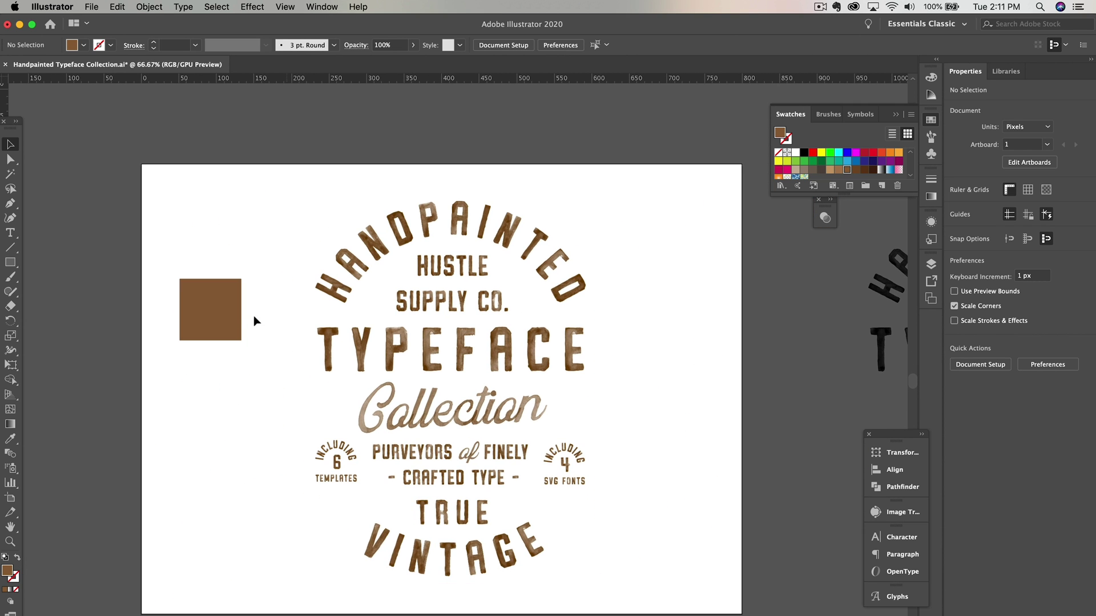
pyautogui.click(240, 316)
pyautogui.press('Delete')
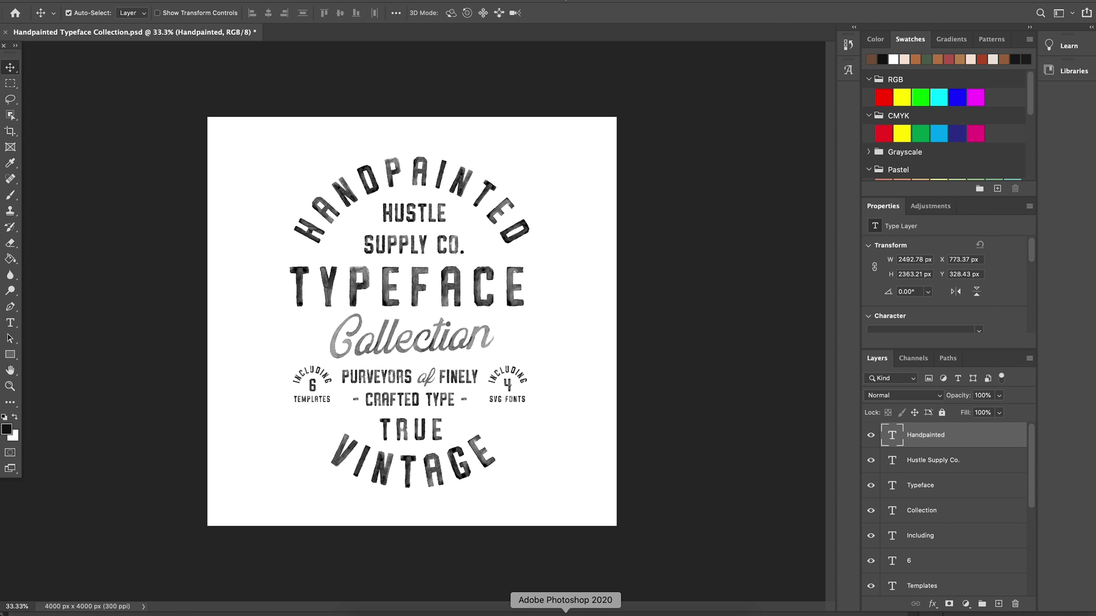
# - Select the Handpainted layer in Photoshop and add a #7c563f Color Overlay effect
pyautogui.click(566, 610)
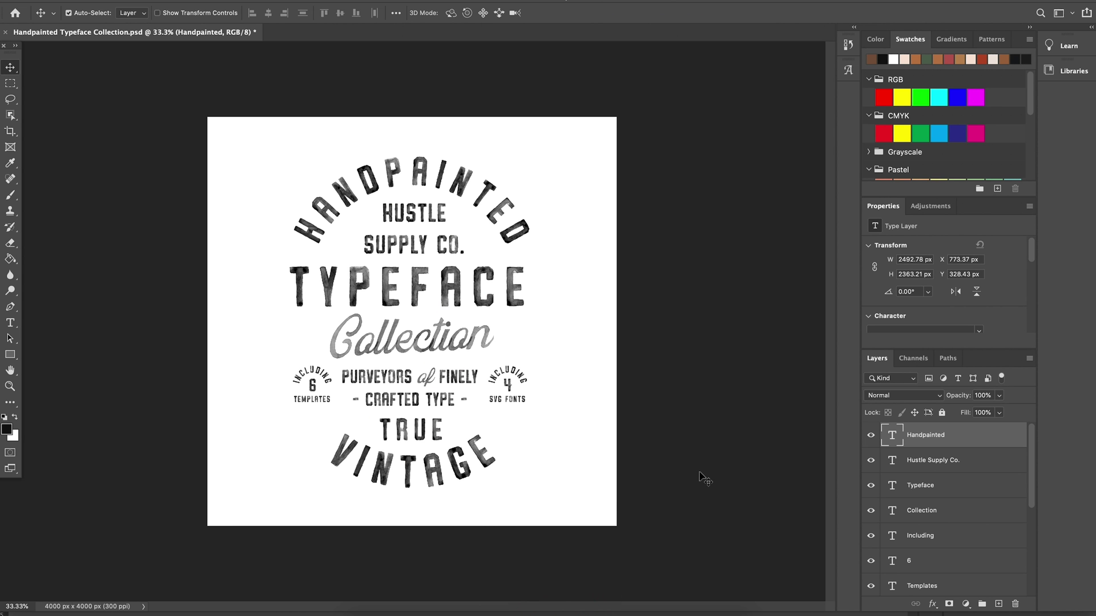
pyautogui.click(912, 439)
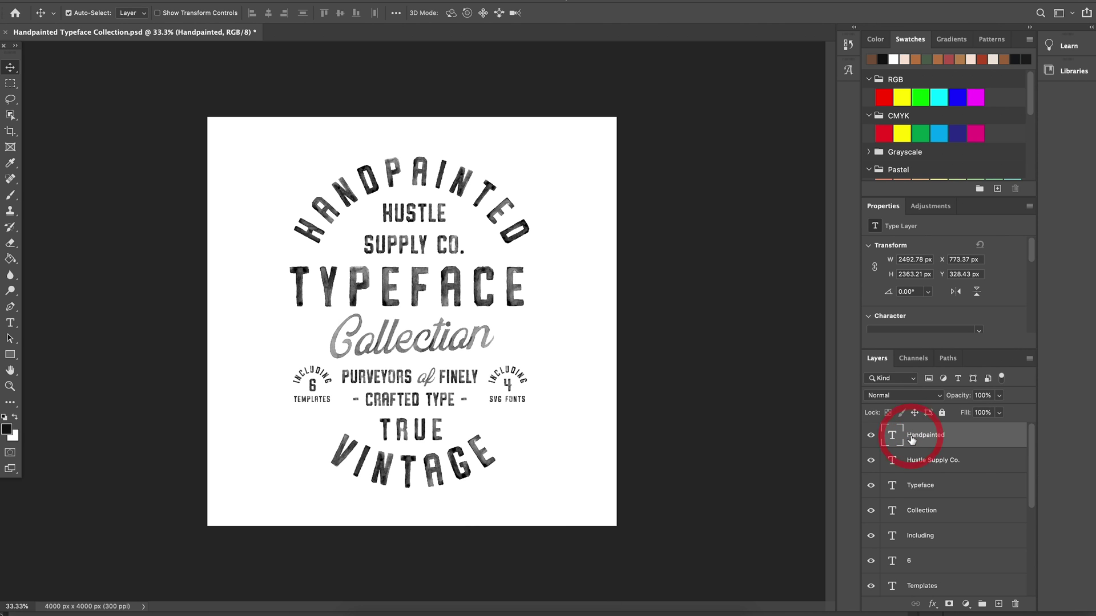
pyautogui.click(932, 604)
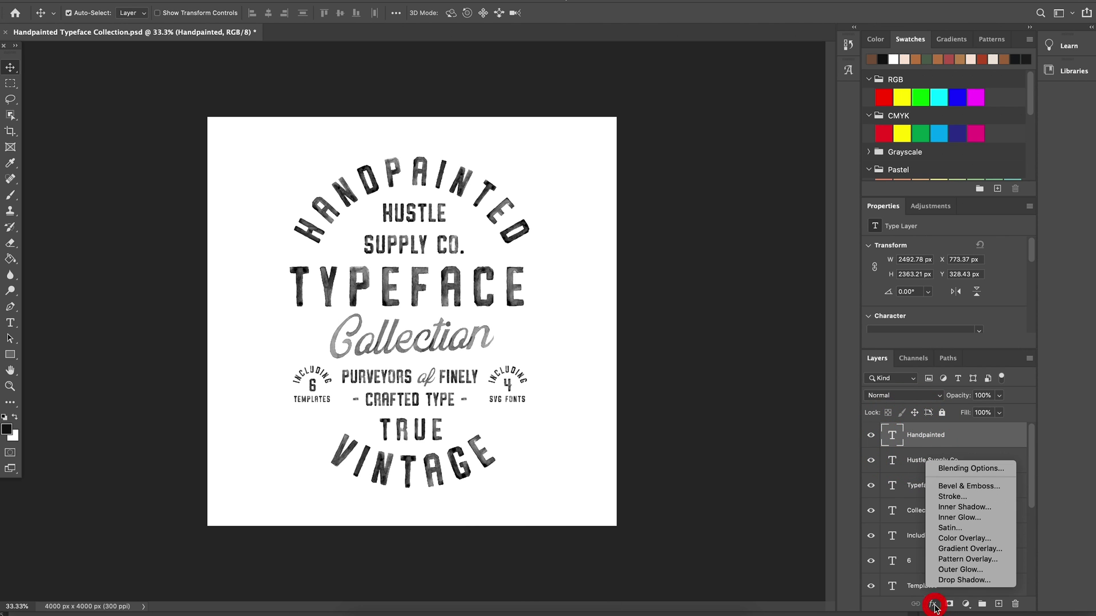
pyautogui.click(951, 543)
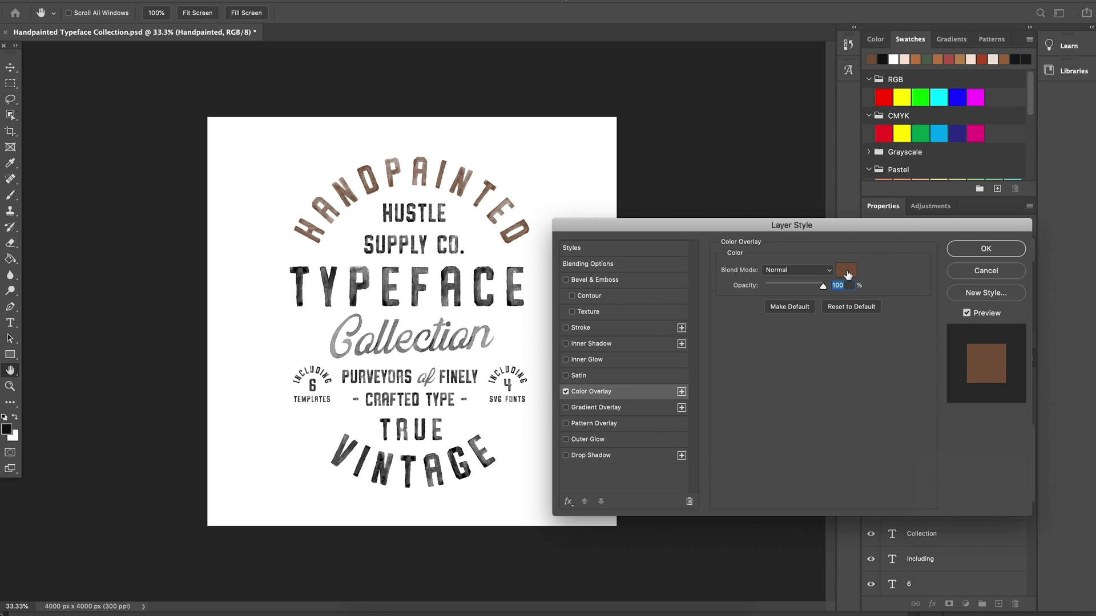
pyautogui.click(846, 270)
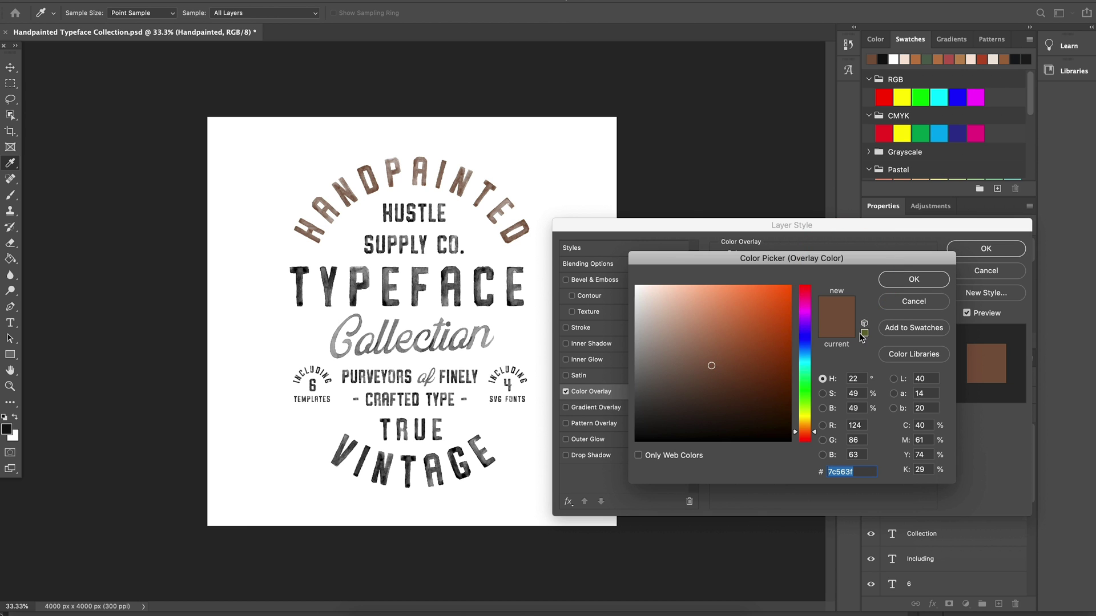
pyautogui.click(914, 279)
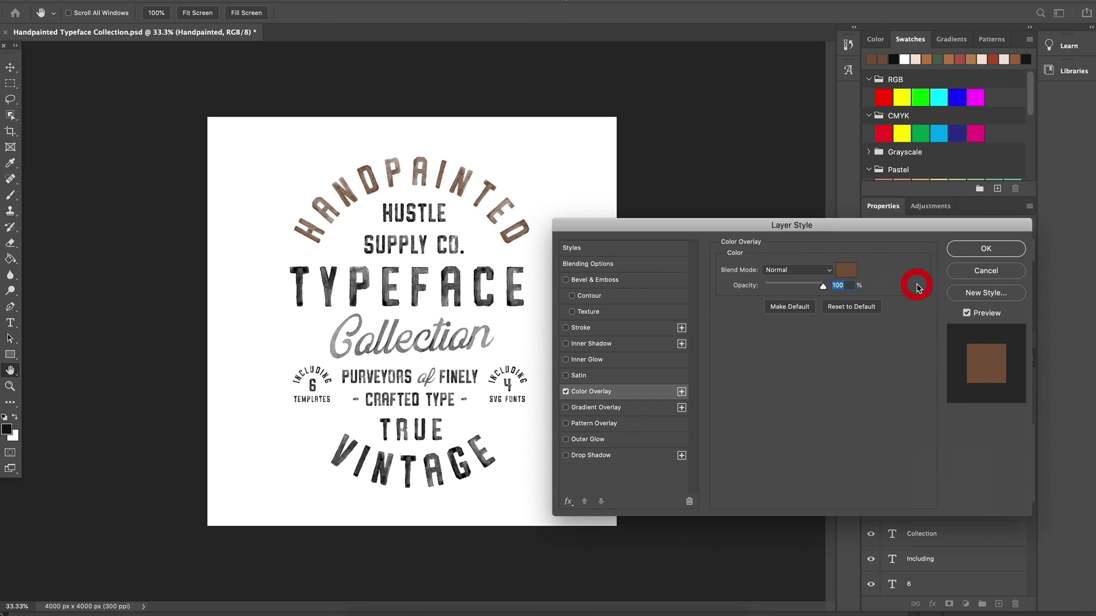
pyautogui.click(983, 249)
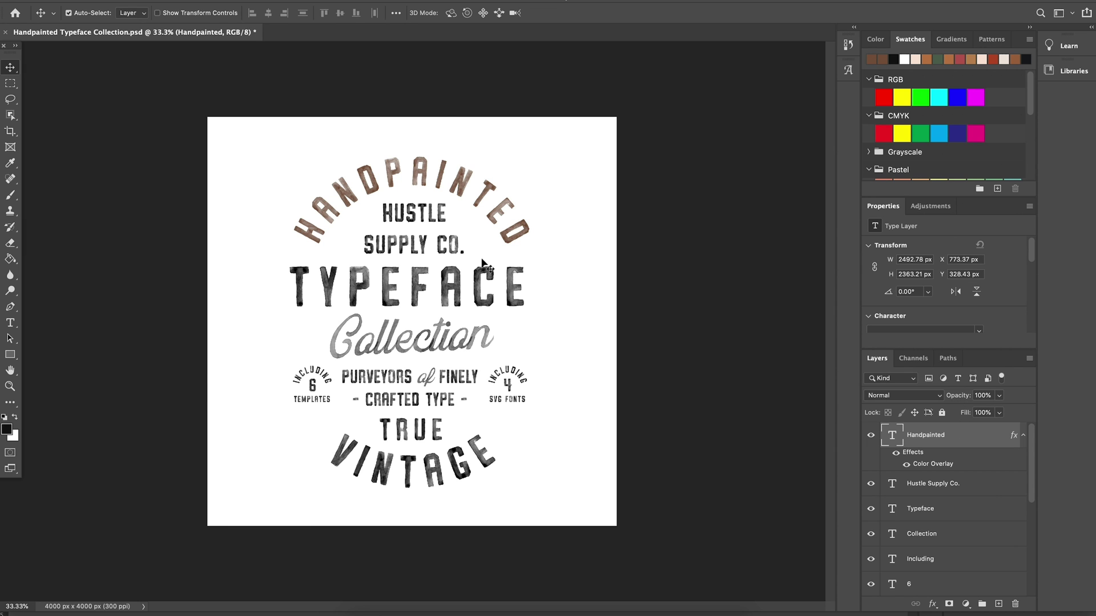
pyautogui.scroll(-2, 959, 505)
pyautogui.scroll(2, 960, 504)
pyautogui.press('super')
pyautogui.press('super+equal')
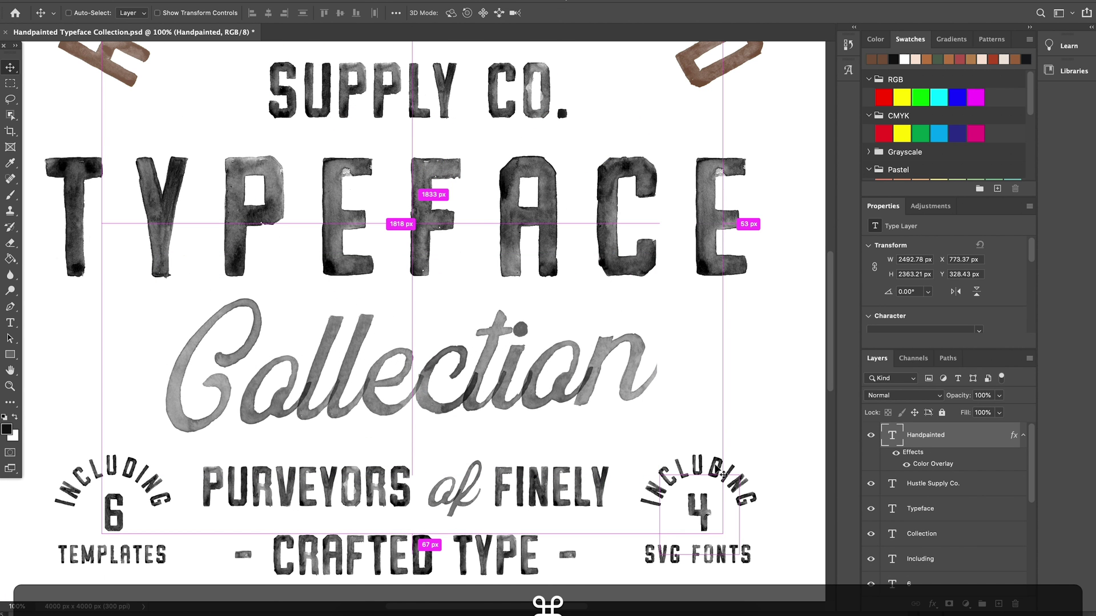
pyautogui.press('super+minus')
pyautogui.press('super+minus')
pyautogui.press('super+minus')
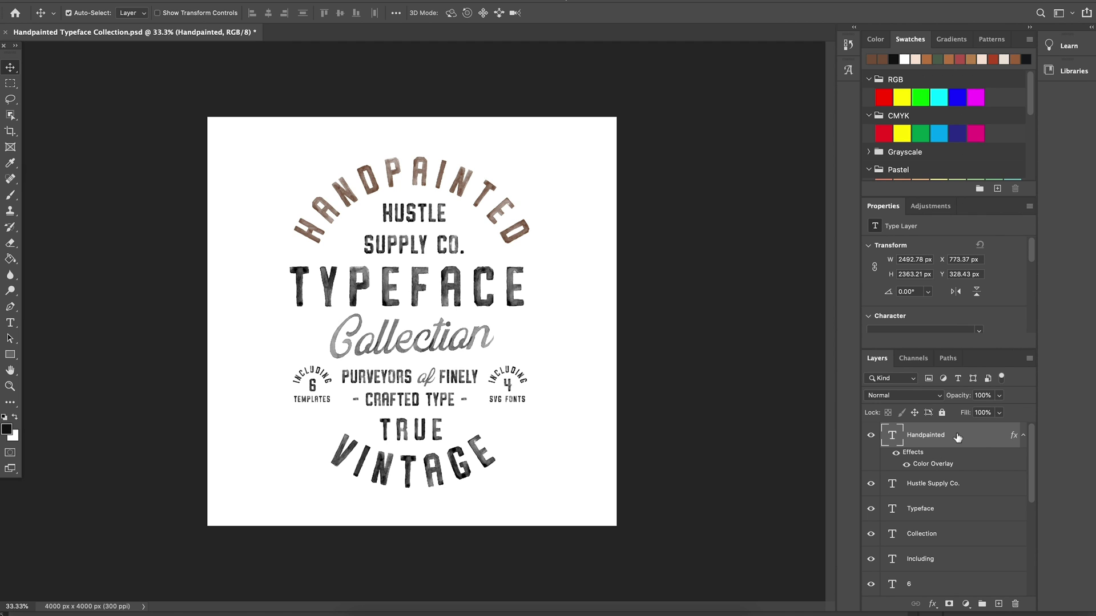
pyautogui.click(937, 440)
pyautogui.doubleClick(932, 464)
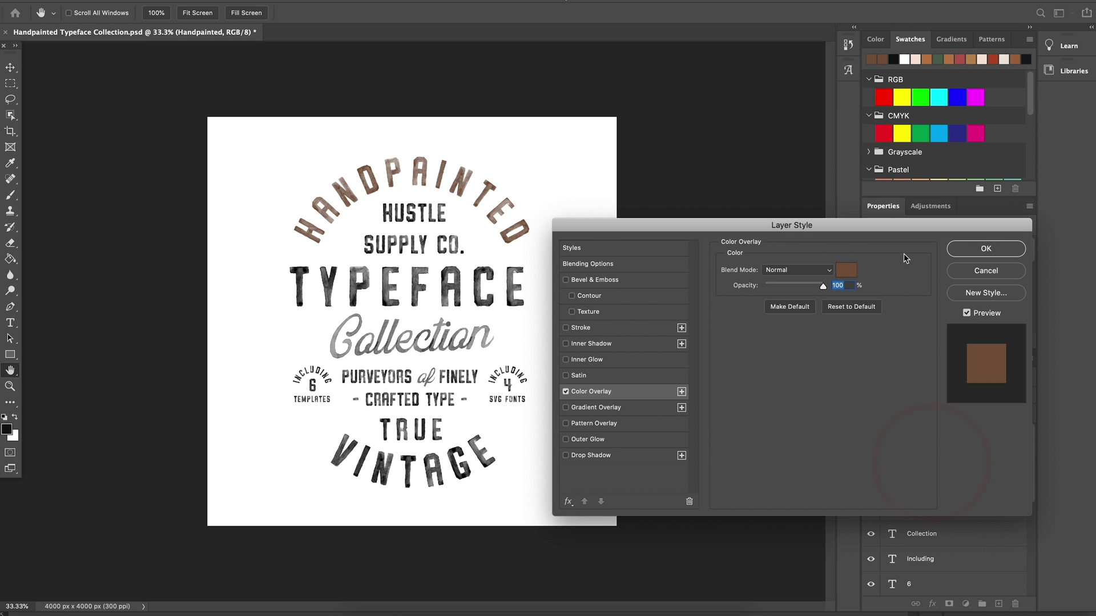
pyautogui.click(990, 272)
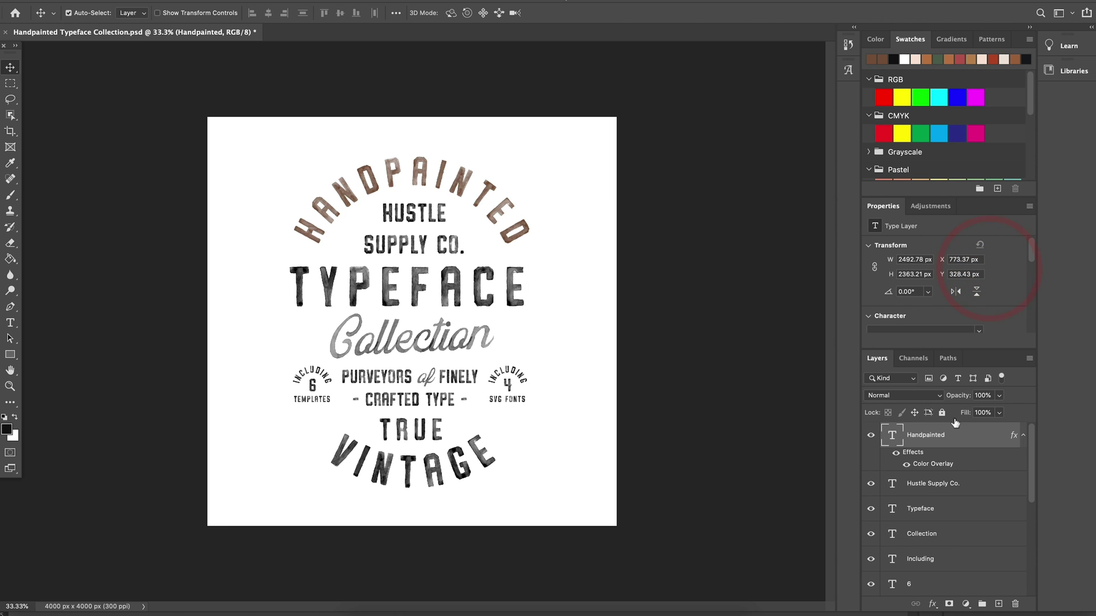
# - Copy the Handpainted layer style and paste it onto all text layers down to Vintage
pyautogui.rightClick(936, 437)
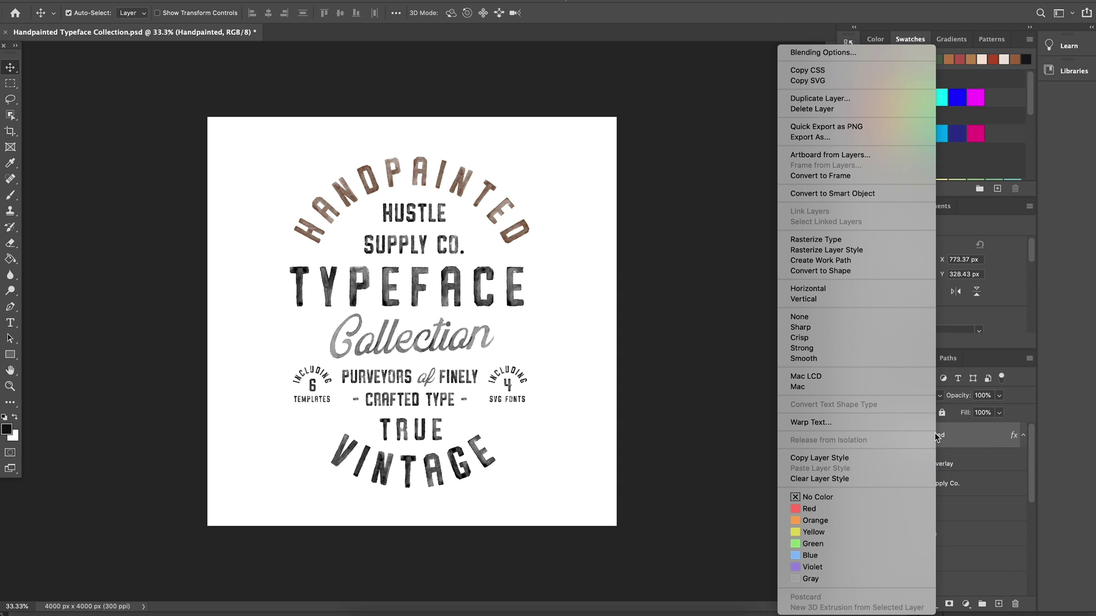
pyautogui.click(895, 458)
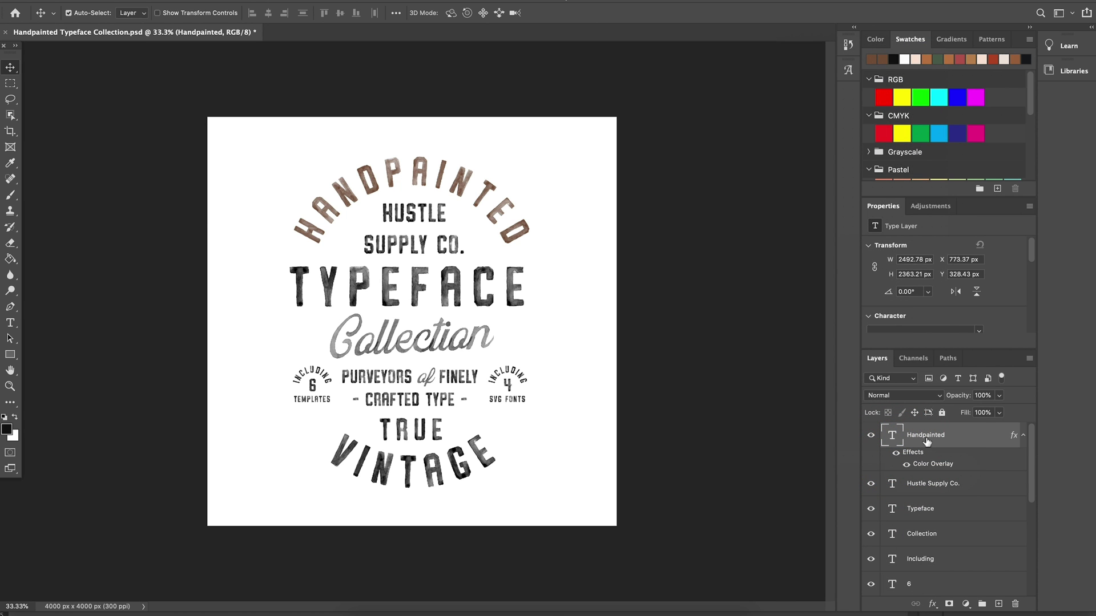
pyautogui.scroll(-5, 927, 474)
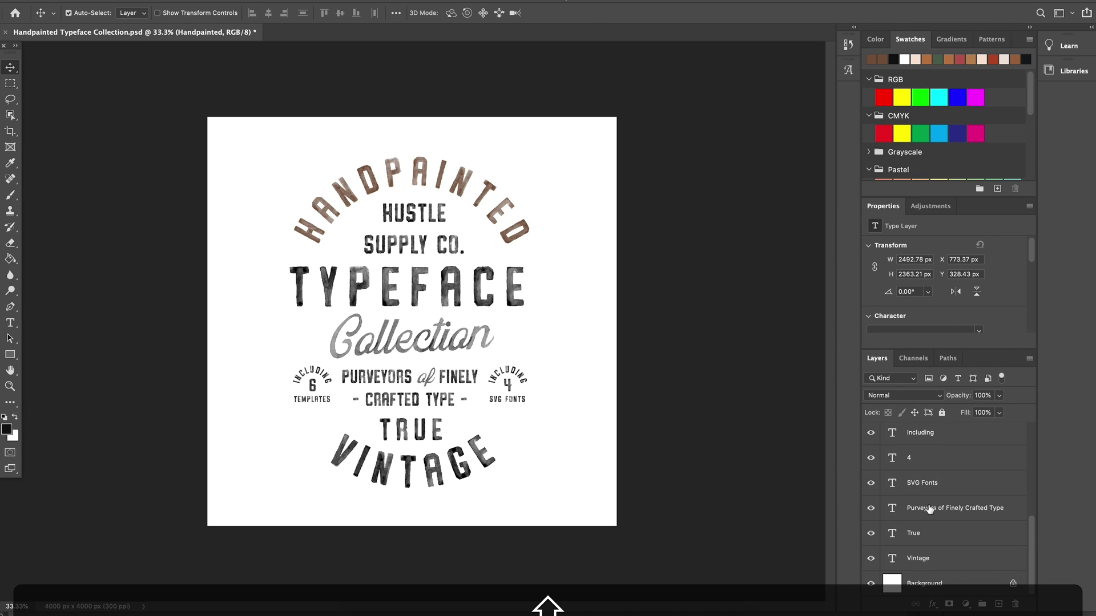
pyautogui.keyDown('shift'); pyautogui.click(931, 561); pyautogui.keyUp('shift')
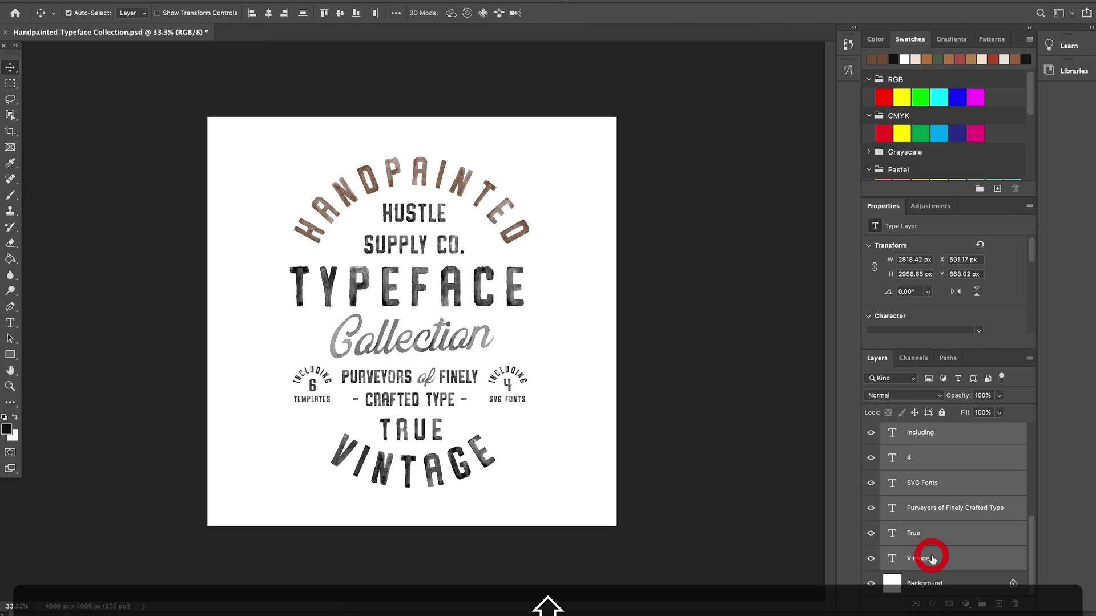
pyautogui.rightClick(968, 558)
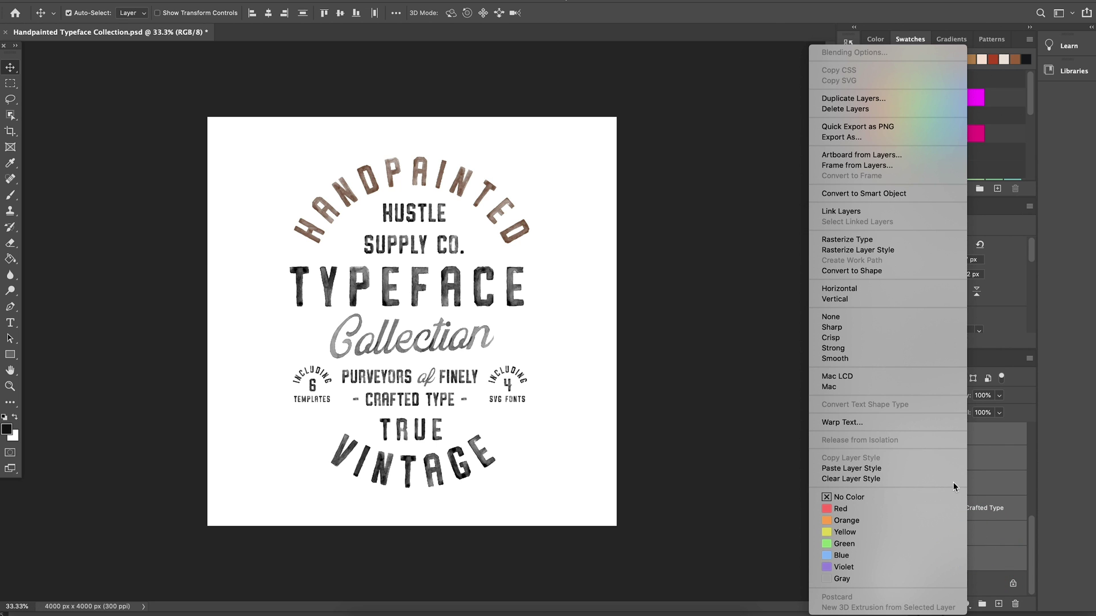
pyautogui.click(895, 473)
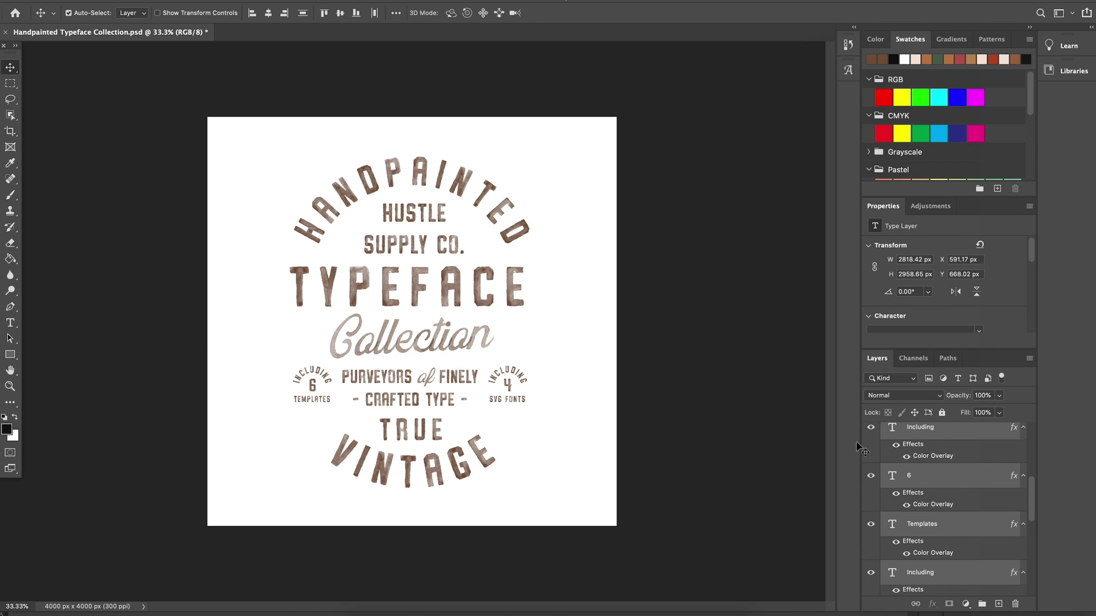
# - Fill the Background layer black with the Paint Bucket and check the finished badge
pyautogui.scroll(-5, 937, 534)
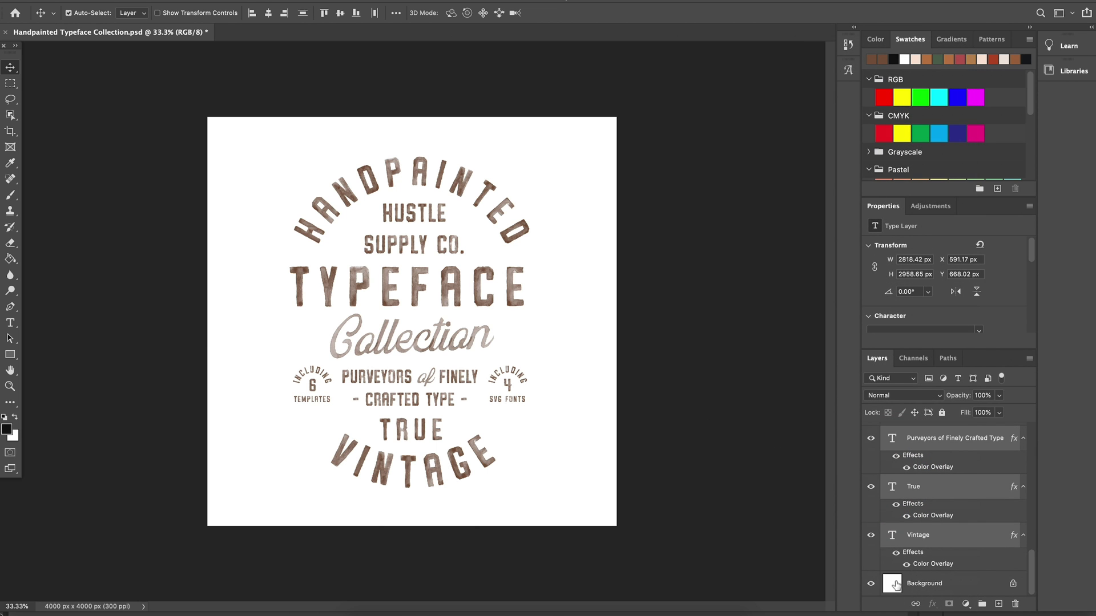
pyautogui.click(895, 584)
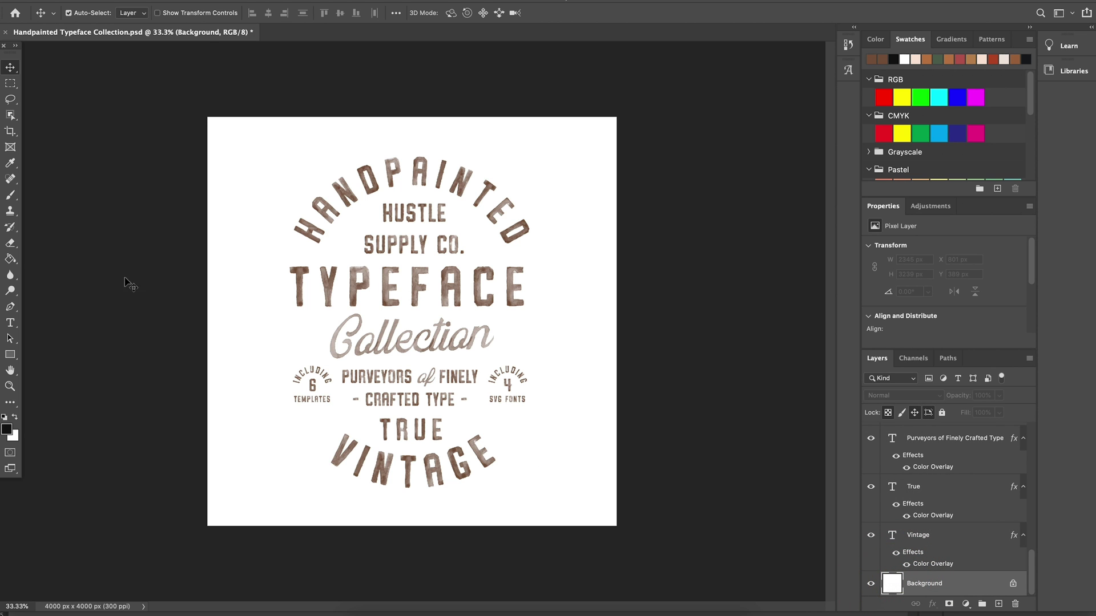
pyautogui.press('g')
pyautogui.click(252, 256)
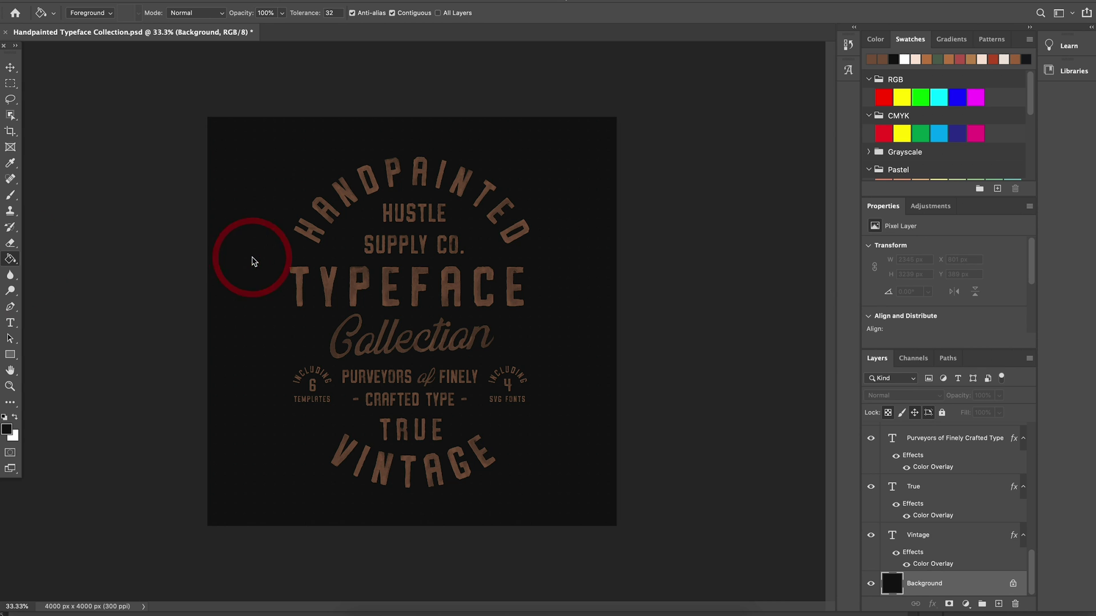
pyautogui.click(11, 67)
pyautogui.press('super+equal')
pyautogui.press('super+equal')
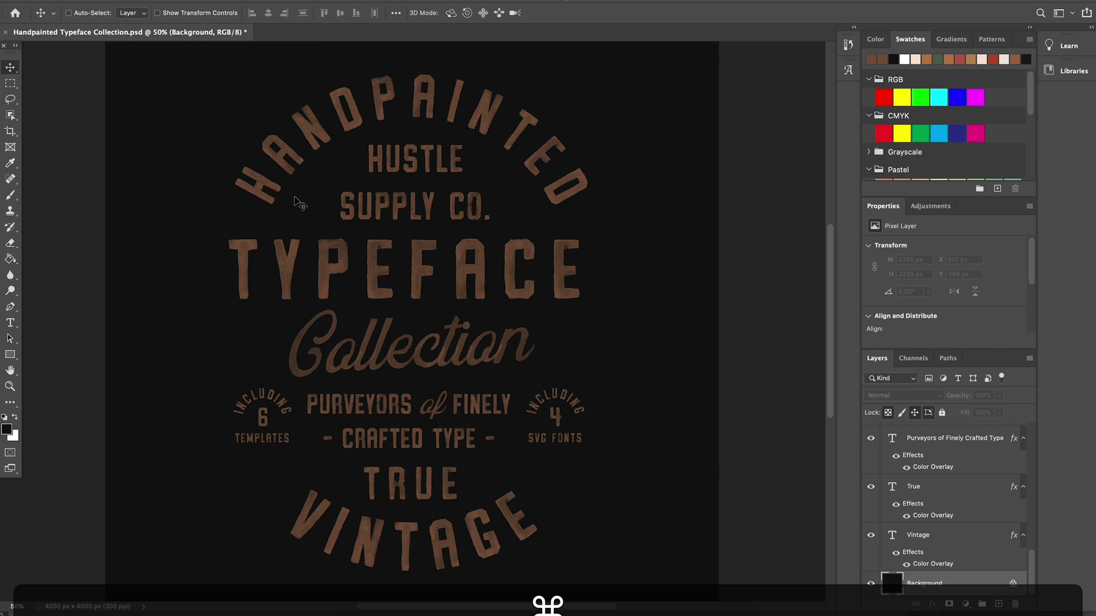
pyautogui.press('super+minus')
pyautogui.press('super+minus')
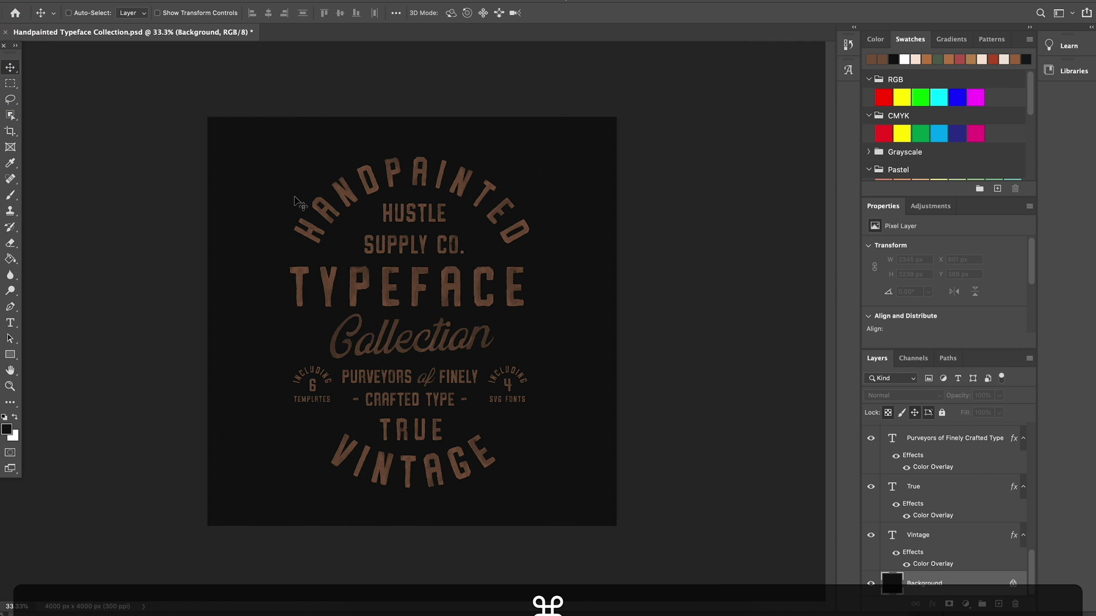